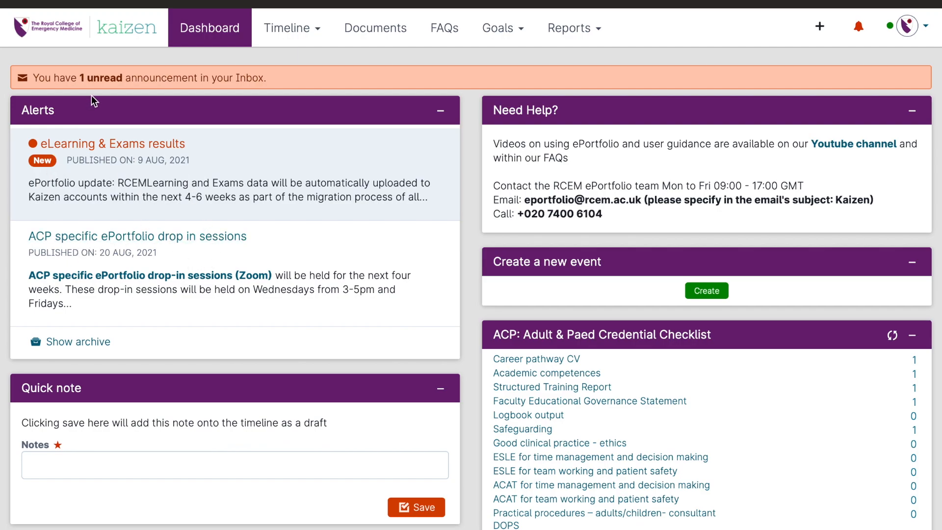
Step: Read the "eLearning & Exams results" announcement in the alerts and dismiss it
left_click(135, 146)
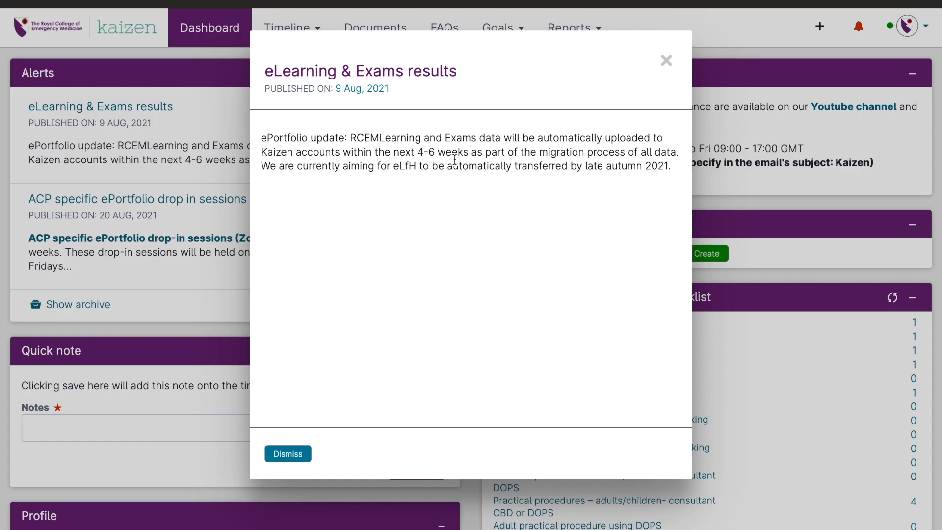
left_click(295, 453)
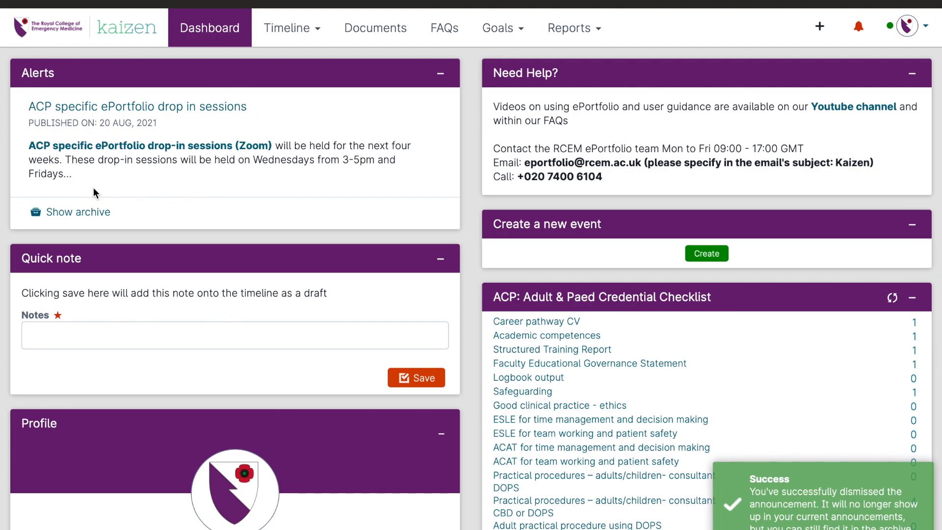
Step: Show the archived announcements, look through them, and hide the archive again
left_click(81, 210)
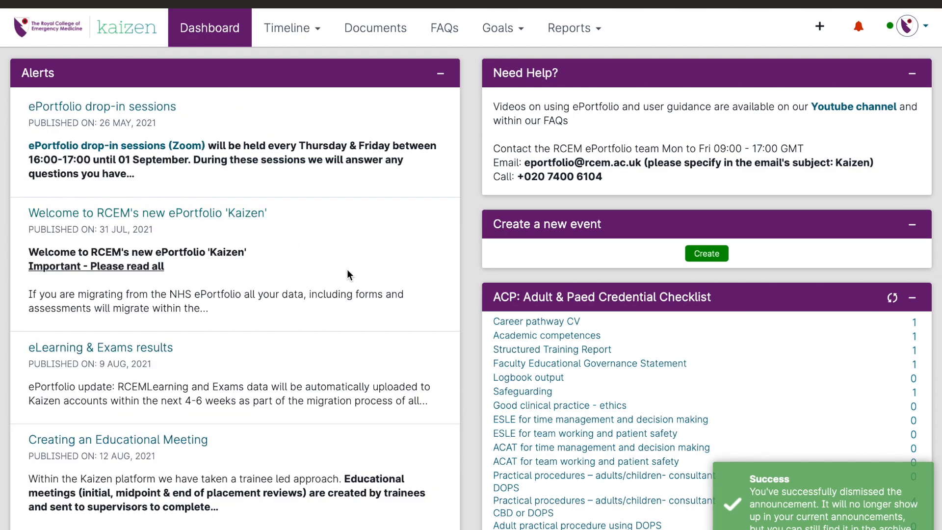
scroll(380, 297, "down", 3)
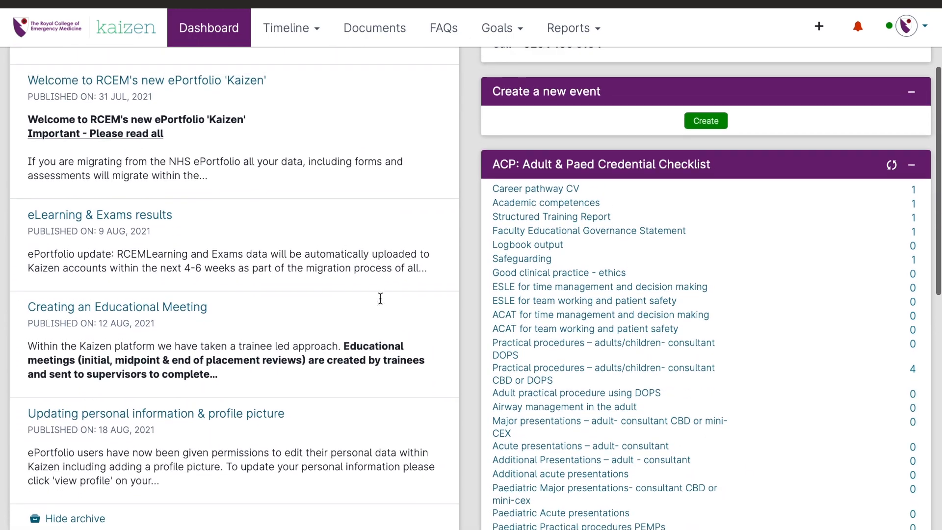
scroll(380, 299, "up", 2)
scroll(380, 299, "down", 2)
left_click(75, 503)
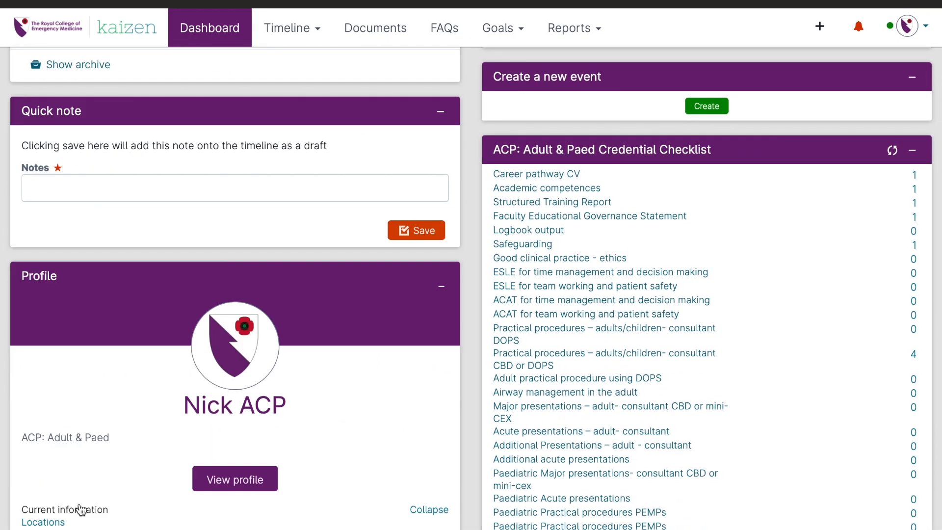
scroll(220, 342, "up", 3)
scroll(221, 340, "up", 1)
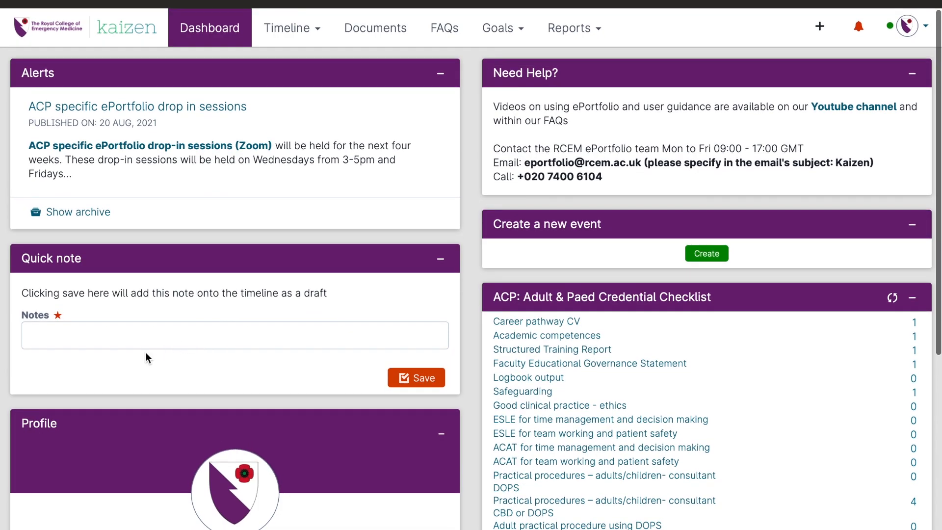
Step: Save a quick note reading "i saw something on the shop floor" as a draft on the timeline
left_click(141, 343)
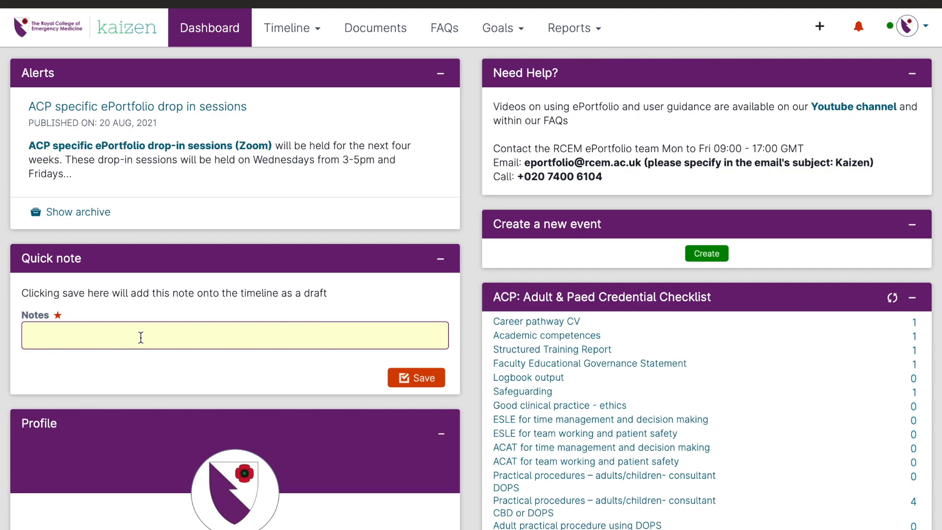
type("i saw something on th")
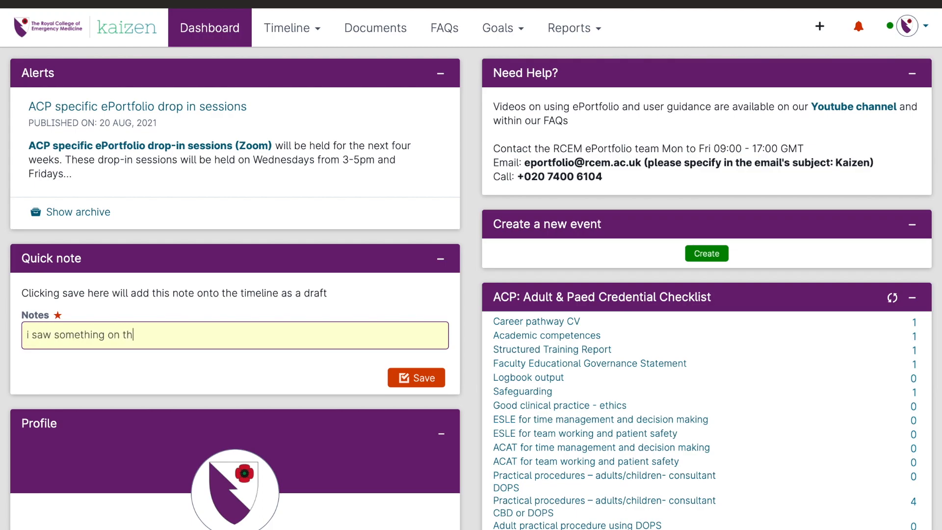
type("e shop floor")
left_click(417, 376)
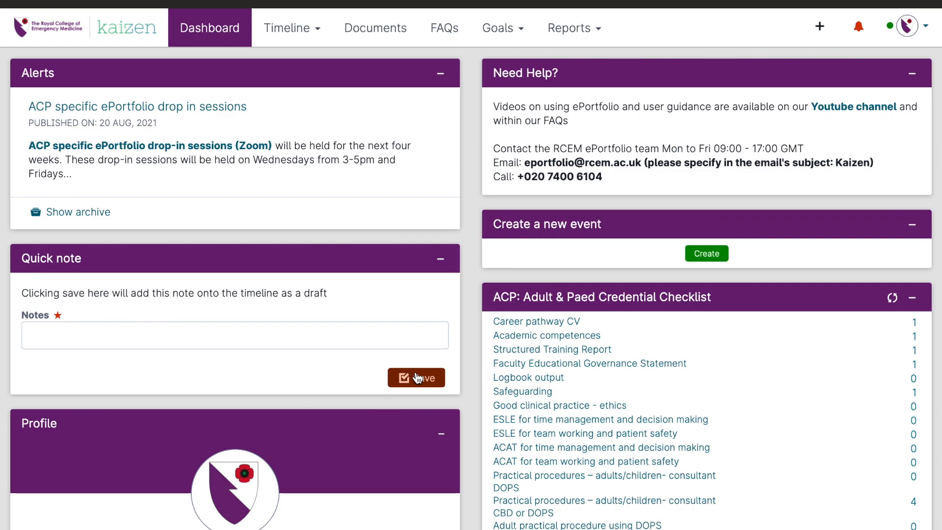
Step: Review the location, programme and basic information in the dashboard profile
scroll(366, 327, "down", 6)
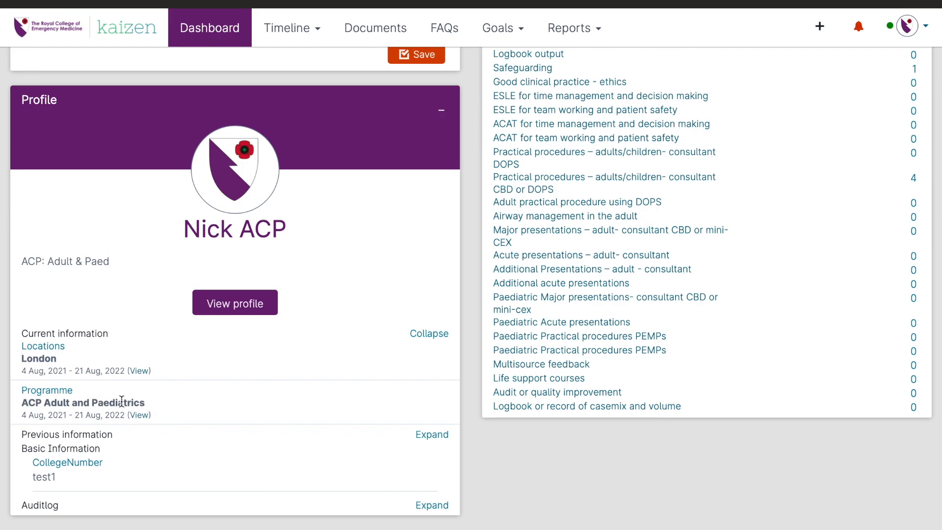
scroll(337, 363, "up", 6)
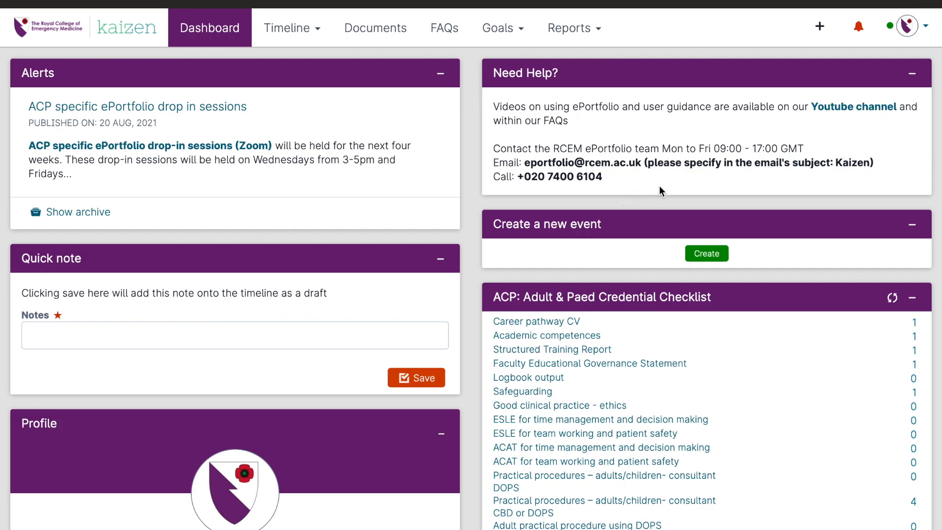
Step: Start creating a new event and examine the available form categories, from Assessments to Teaching and Education
scroll(659, 186, "down", 3)
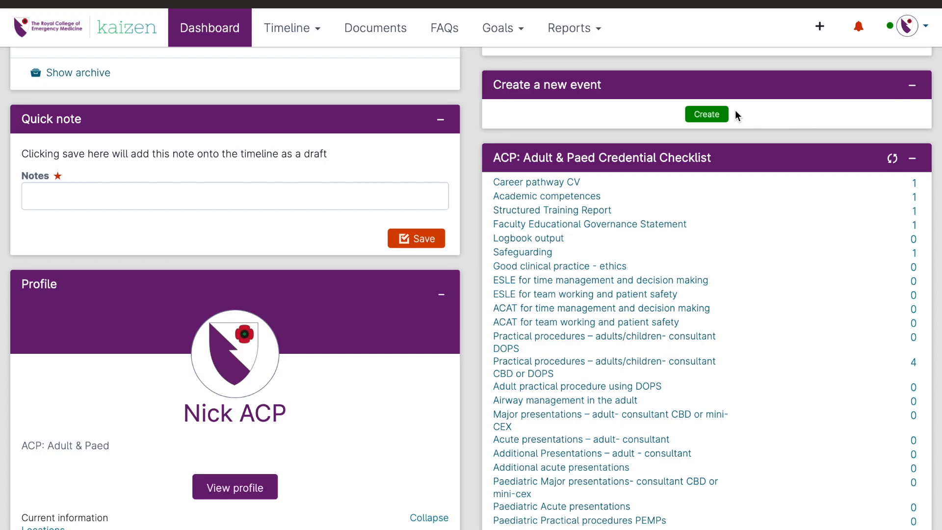
left_click(714, 116)
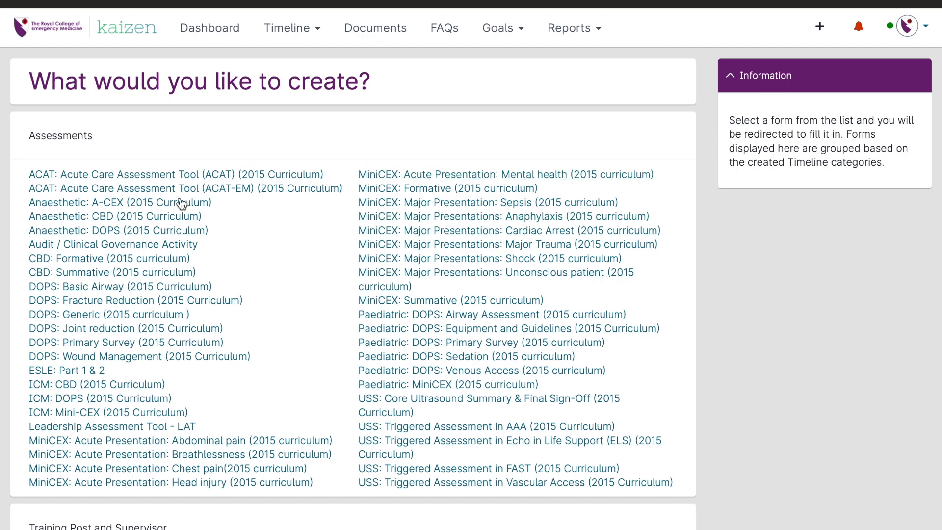
scroll(296, 379, "down", 1)
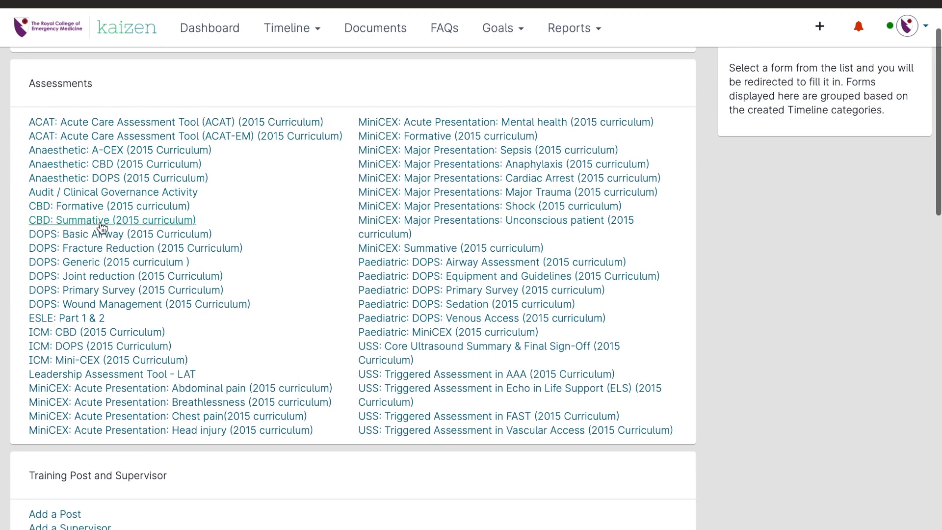
scroll(305, 308, "down", 5)
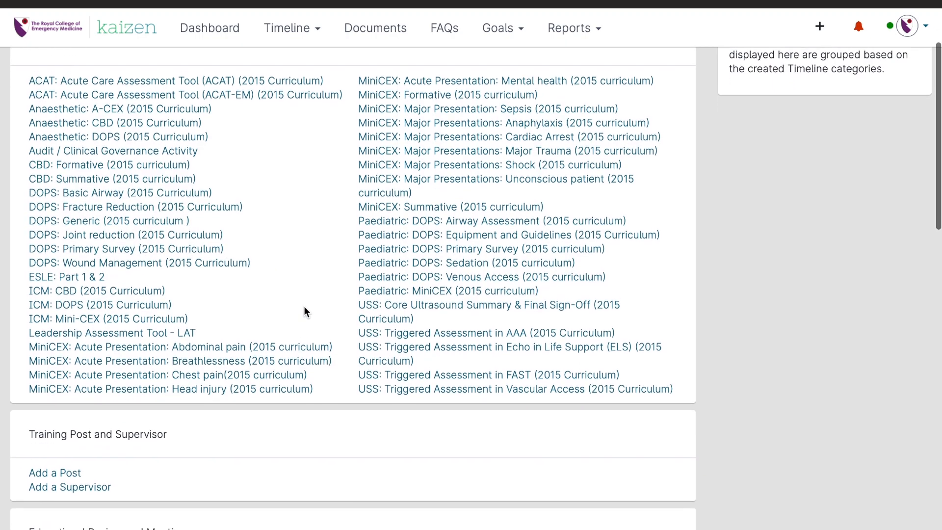
scroll(304, 307, "down", 3)
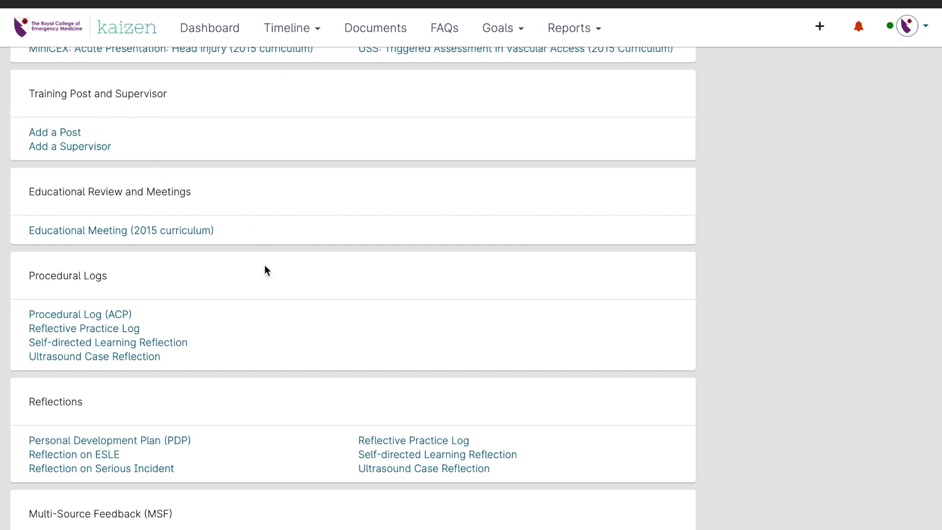
scroll(265, 269, "down", 1)
scroll(314, 369, "down", 1)
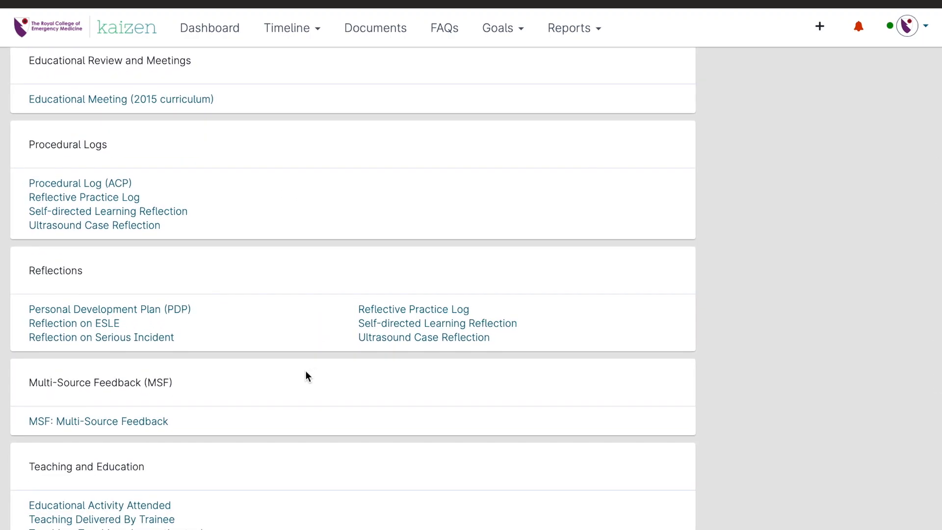
scroll(275, 395, "down", 1)
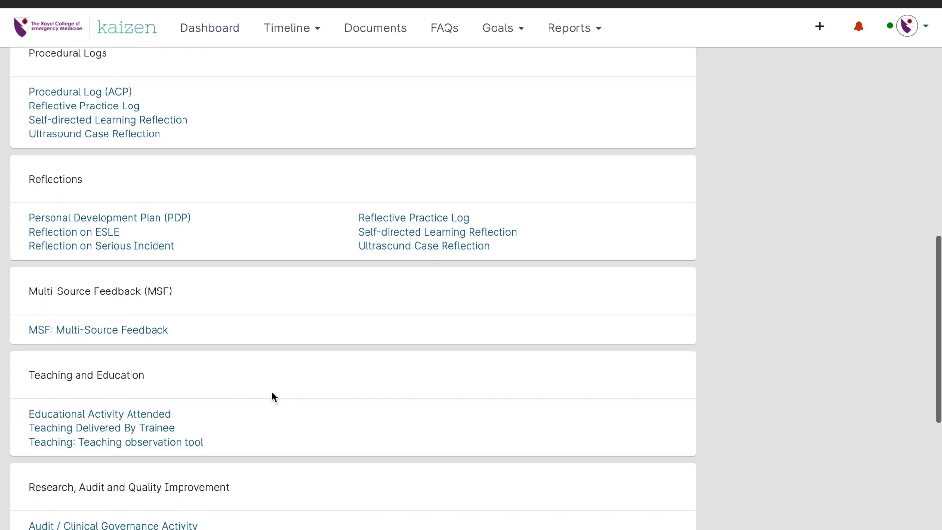
scroll(272, 391, "up", 1)
scroll(272, 395, "up", 6)
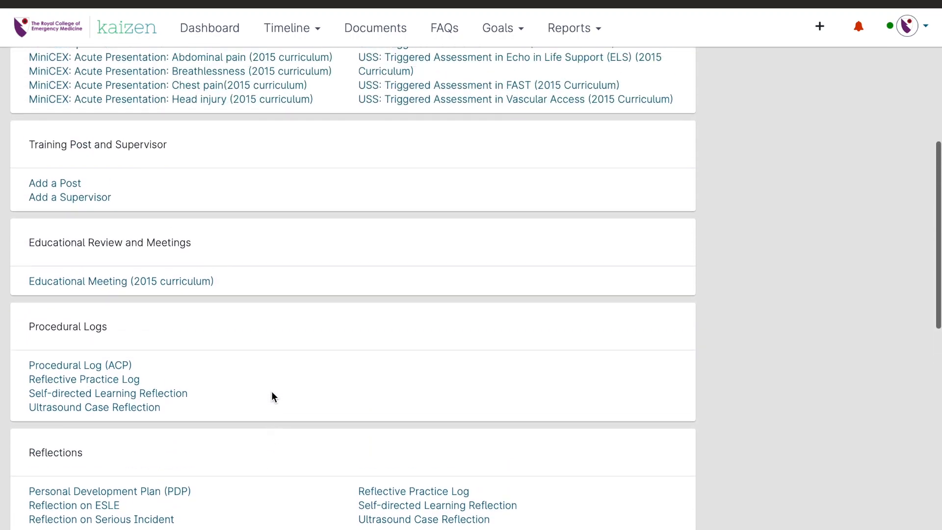
scroll(272, 390, "up", 2)
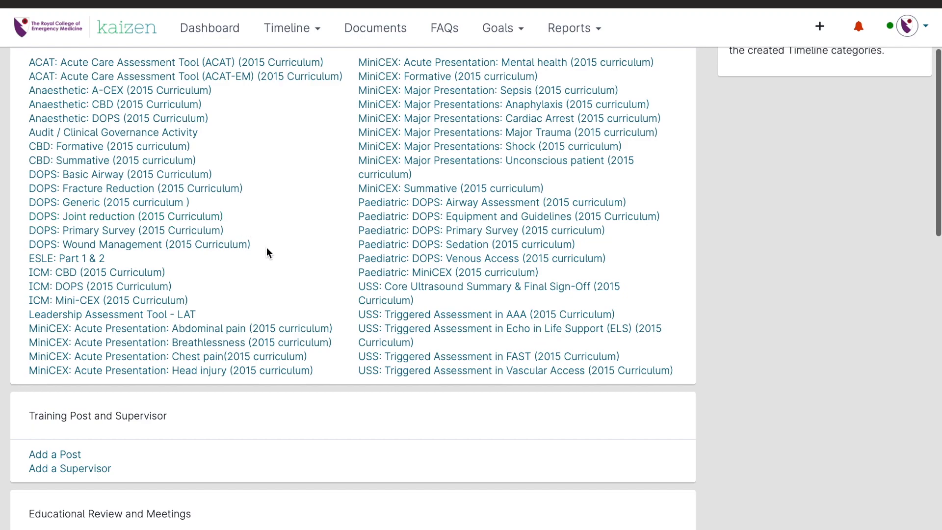
scroll(267, 247, "up", 1)
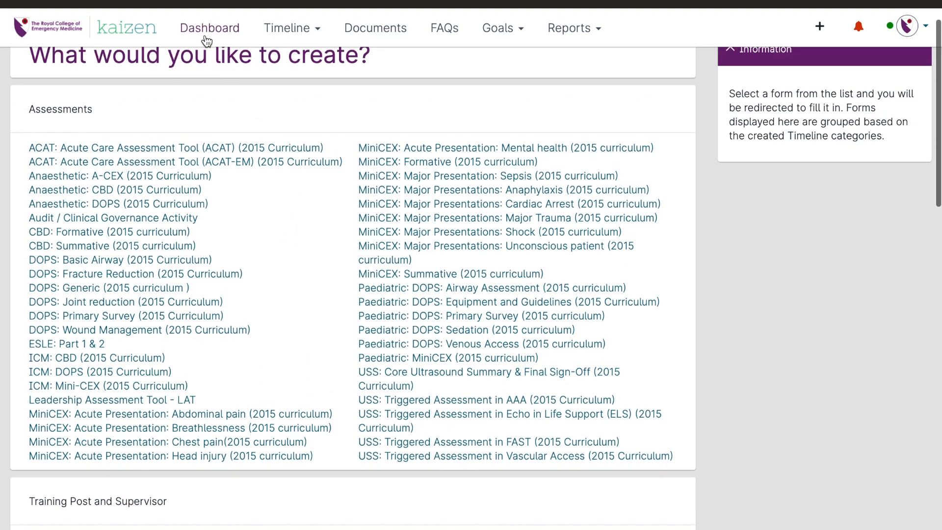
Step: Return to the dashboard and examine the ACP: Adult & Paed Credential Checklist
left_click(206, 39)
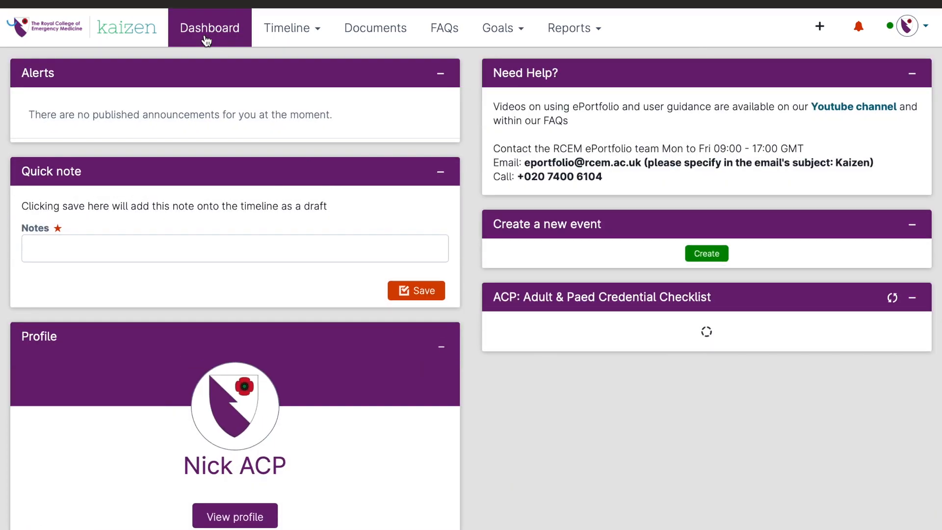
scroll(669, 142, "down", 3)
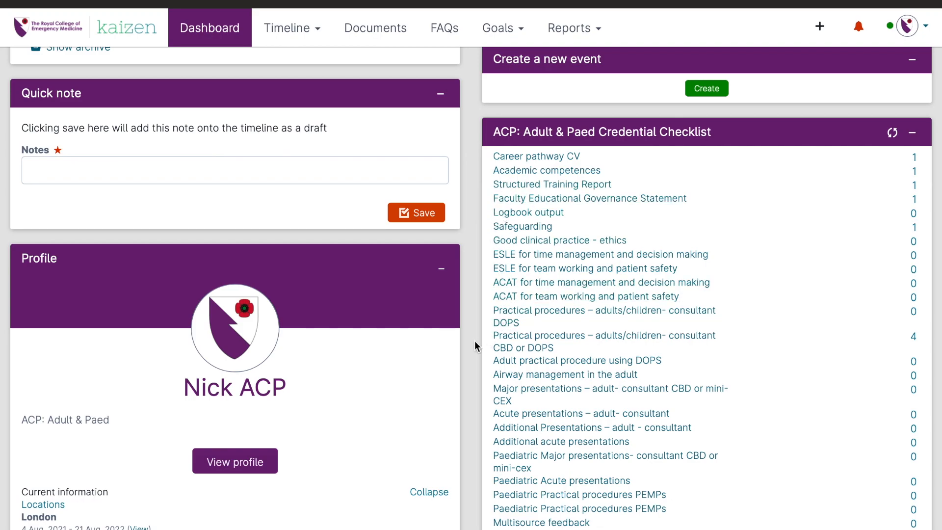
scroll(474, 341, "down", 2)
scroll(669, 232, "up", 3)
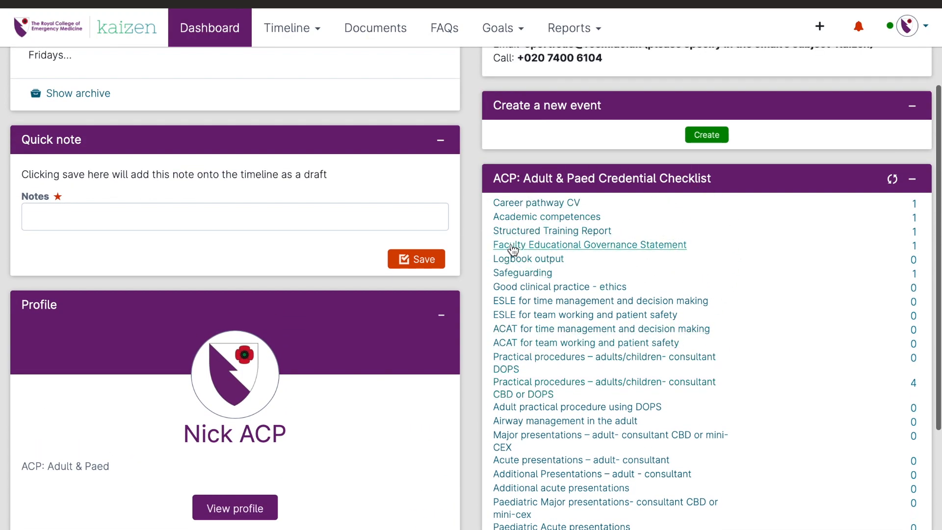
scroll(522, 243, "up", 2)
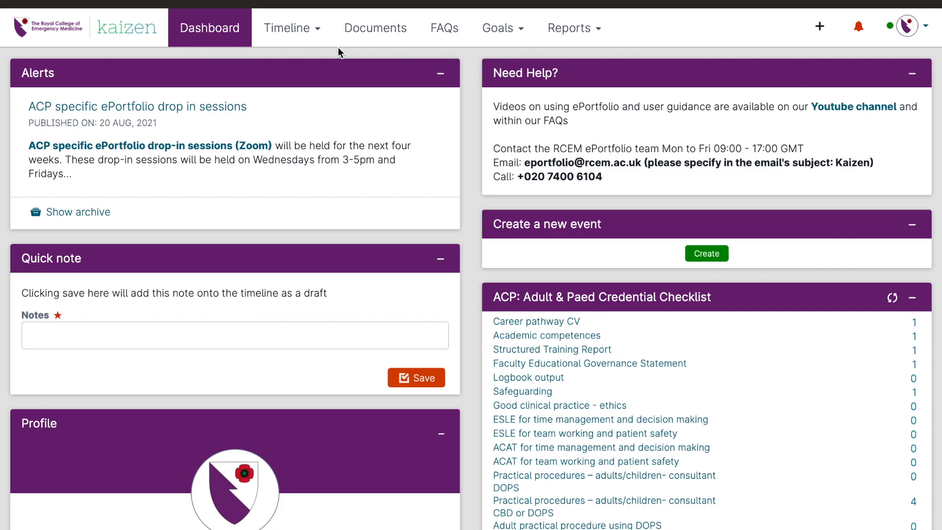
Step: View the FAQs page and return to the dashboard
left_click(445, 37)
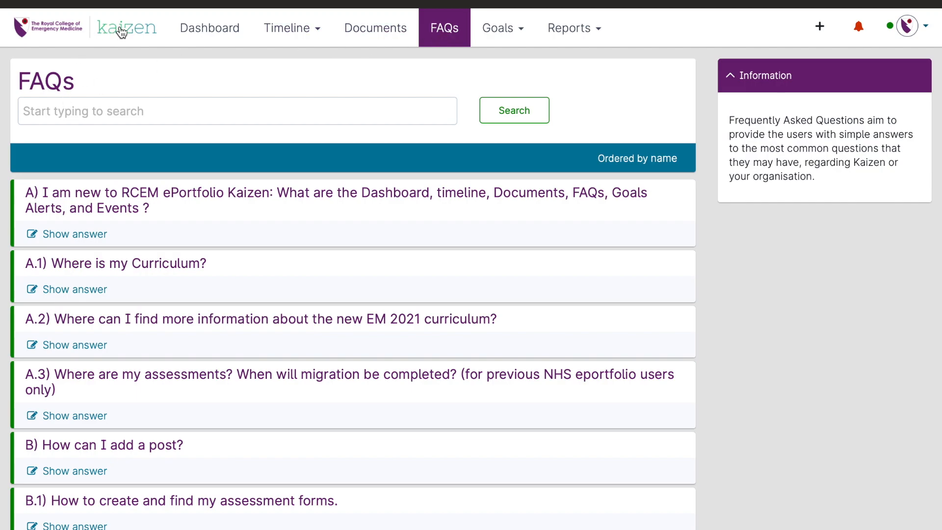
left_click(139, 30)
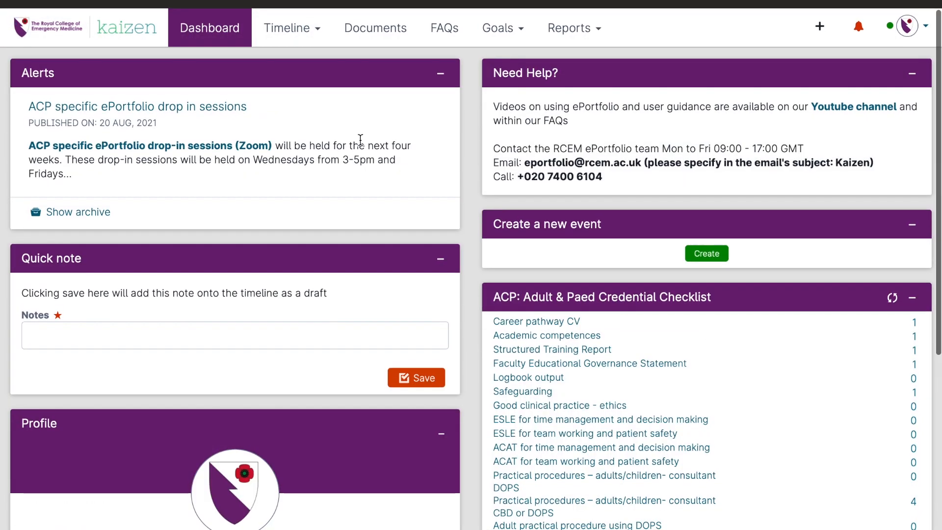
Step: Open the timeline of all events and look through the listed entries
left_click(304, 37)
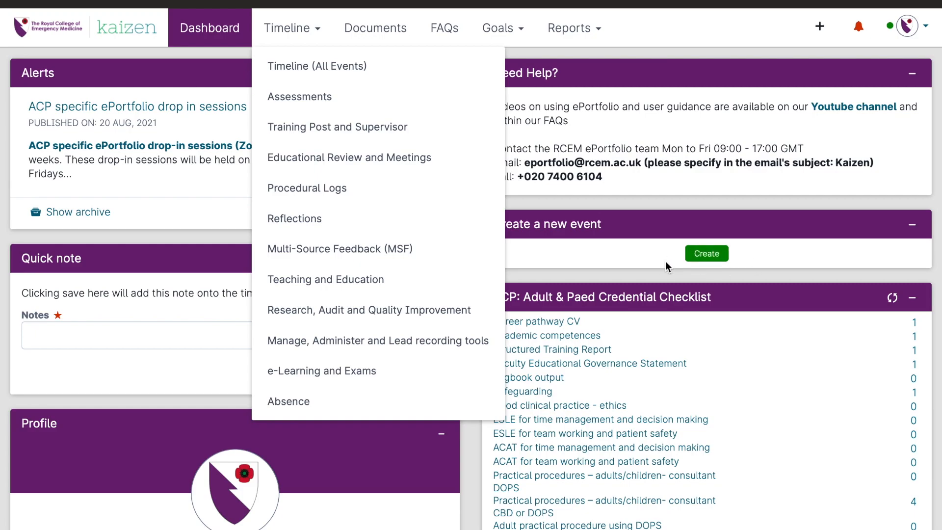
left_click(341, 69)
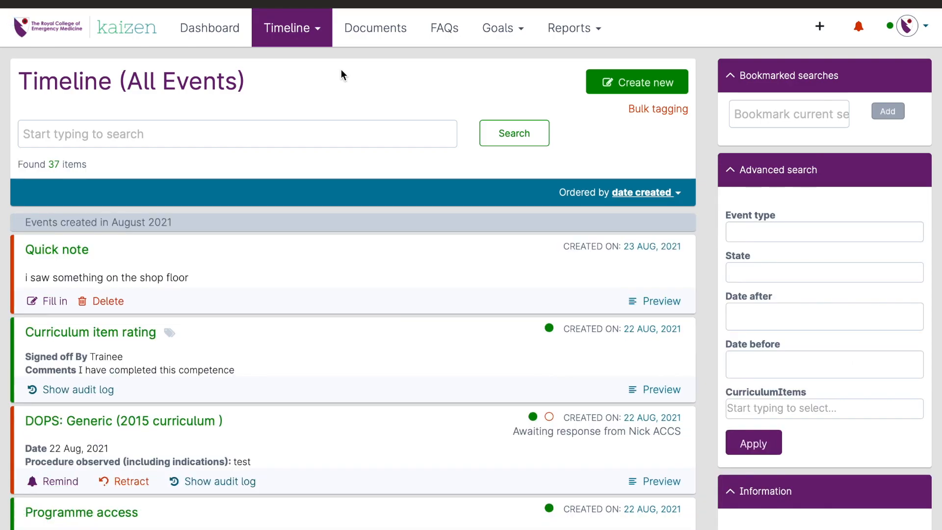
scroll(385, 224, "down", 3)
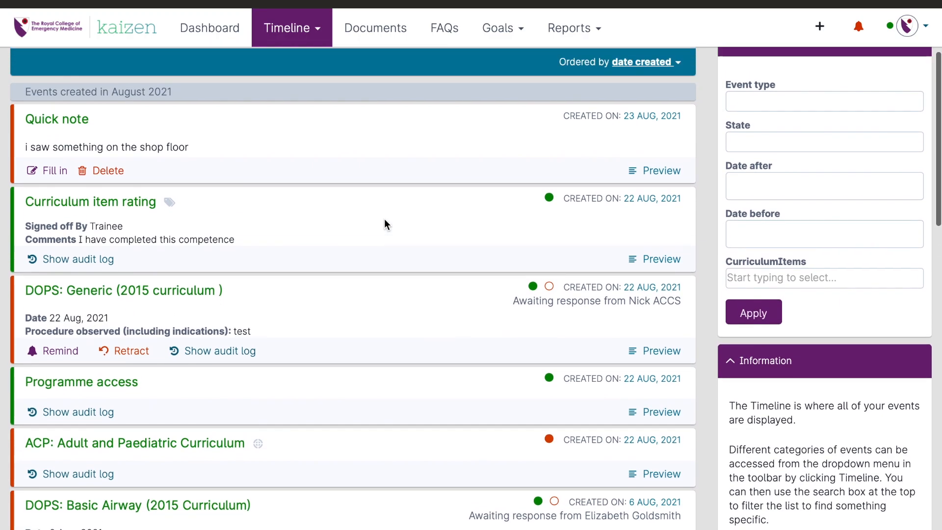
scroll(384, 219, "up", 3)
Step: Search the timeline for "dops" and clear the search
left_click(170, 134)
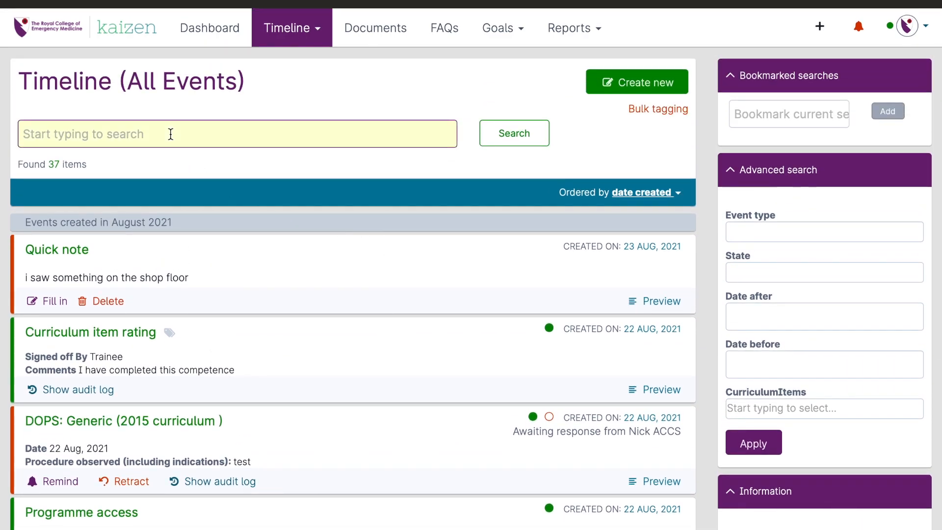
type("dops")
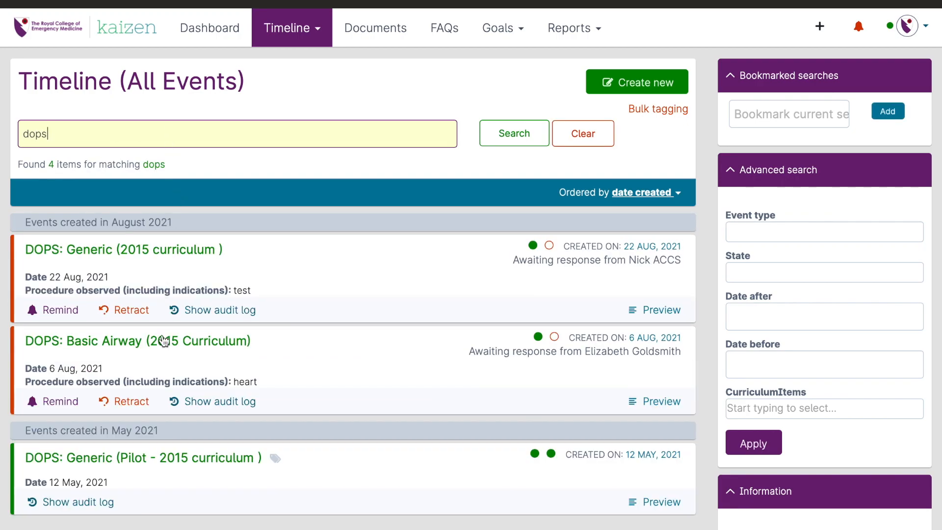
left_click(583, 140)
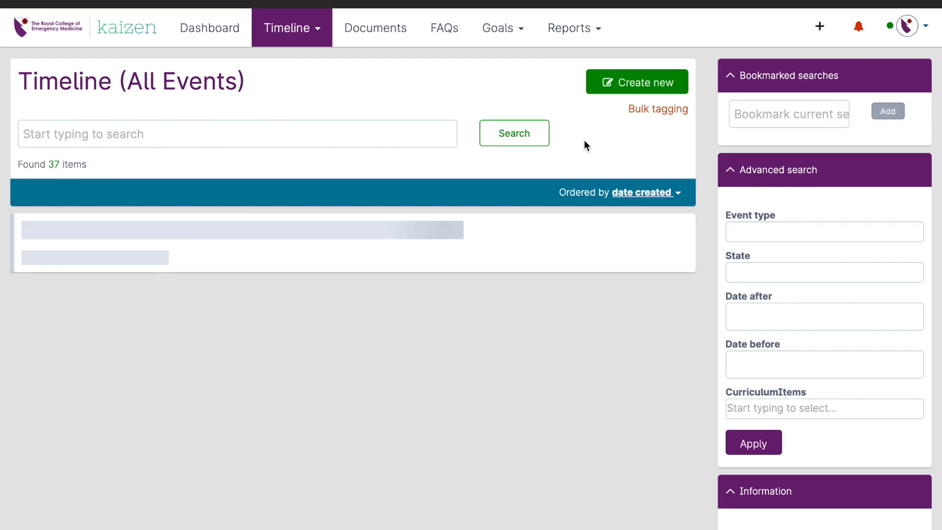
Step: Filter the timeline by the event type "DOPS: Generic (2015 curriculum)" and open the calendar for the Date after filter
left_click(786, 233)
type("dops")
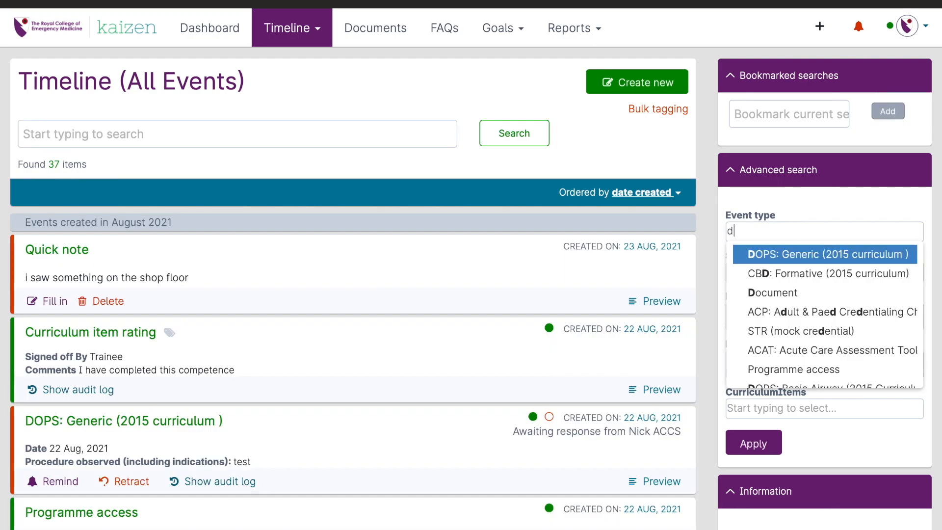
key("Return")
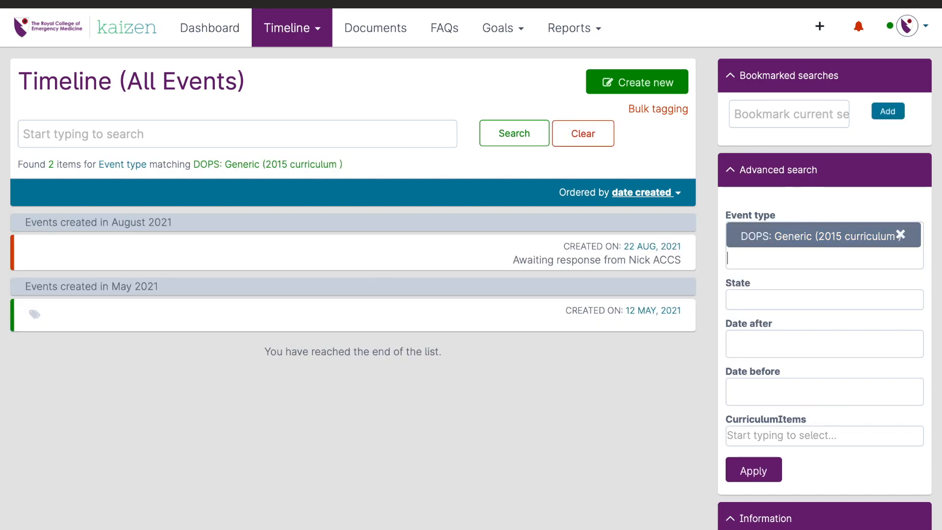
left_click(795, 346)
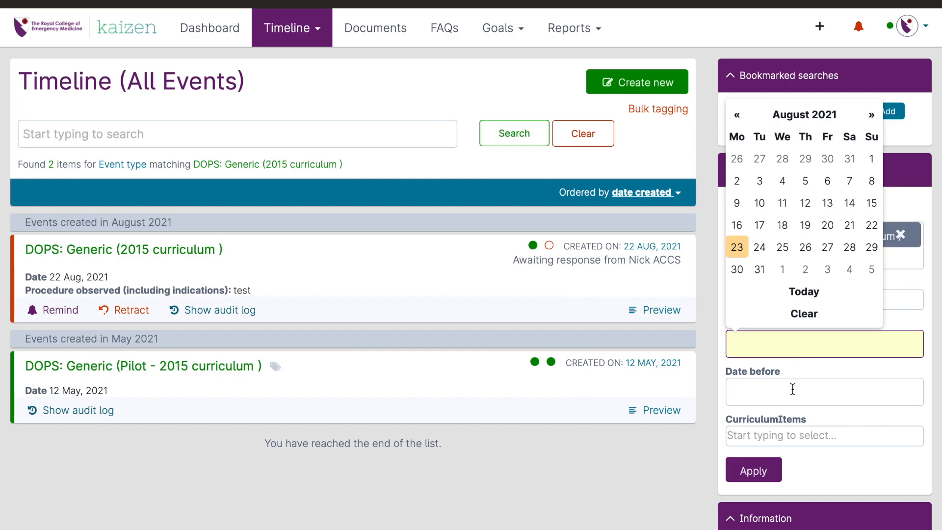
Step: Close the date calendar and clear the event type filter so the timeline lists all events
left_click(717, 338)
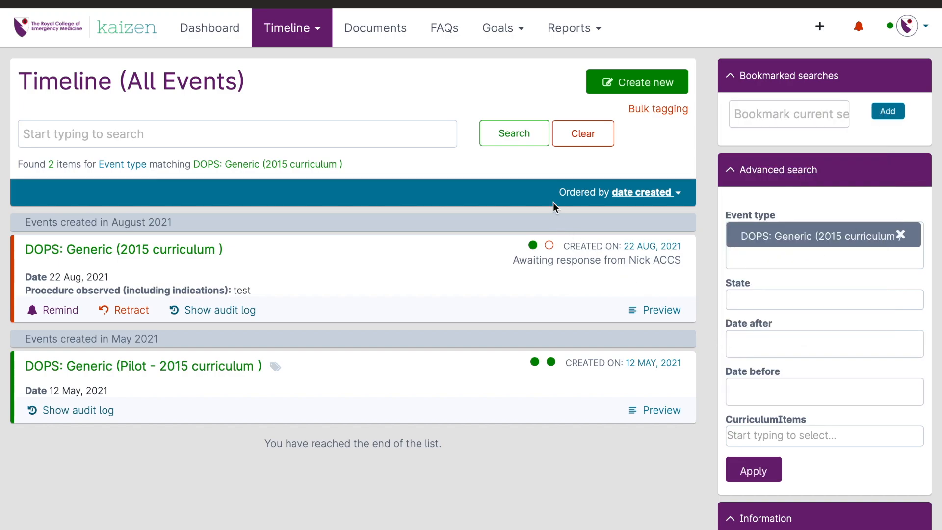
left_click(581, 148)
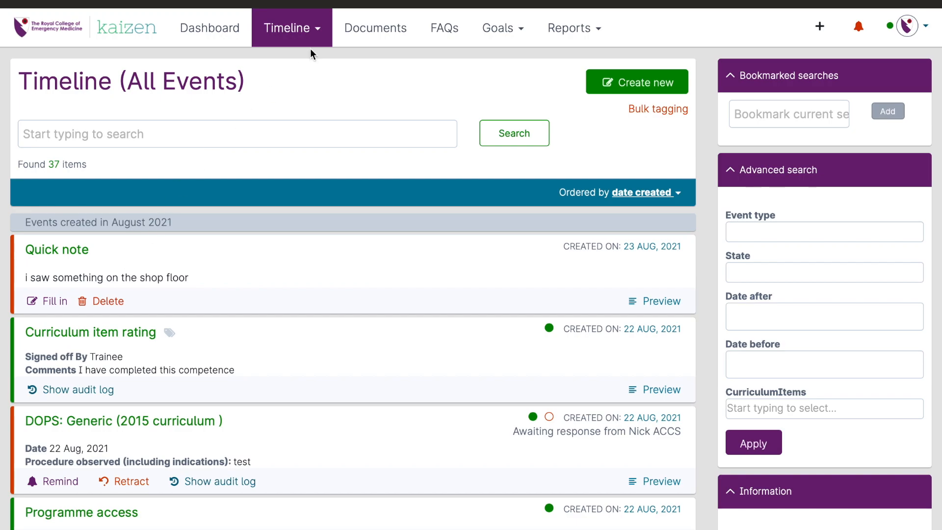
Step: Look through the Documents and FAQs pages and the Adult and Paediatric Curriculum goals list
left_click(374, 35)
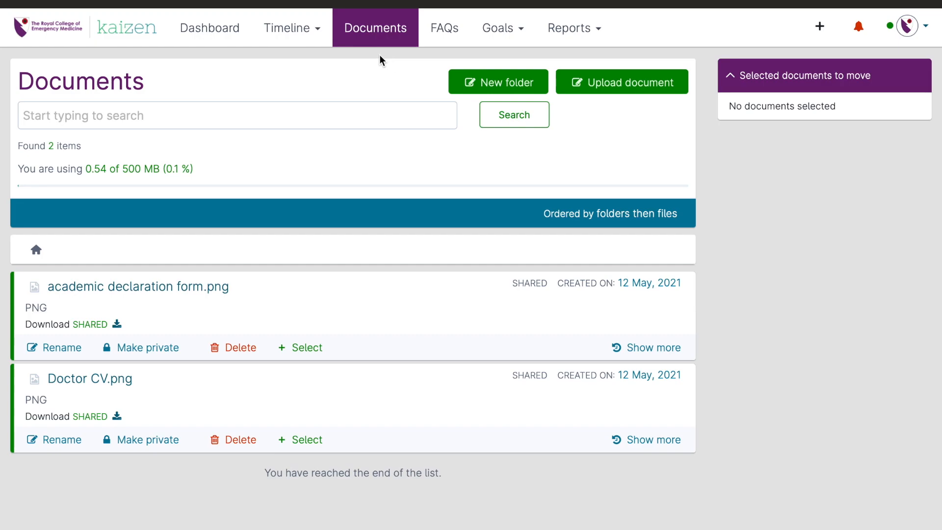
left_click(453, 35)
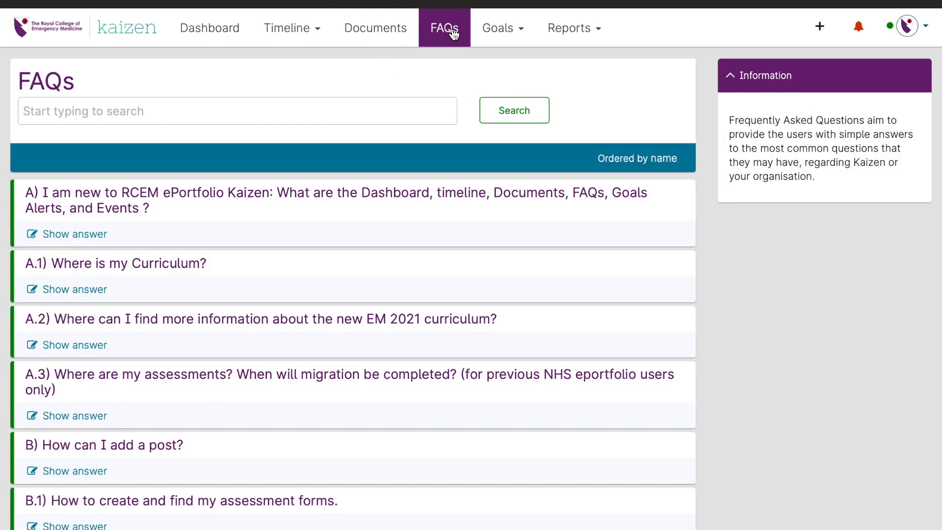
left_click(481, 44)
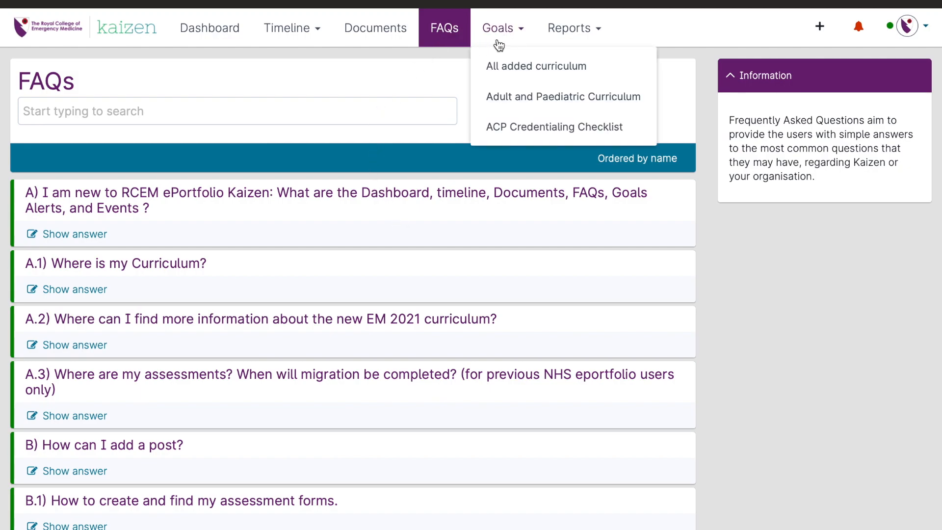
left_click(519, 100)
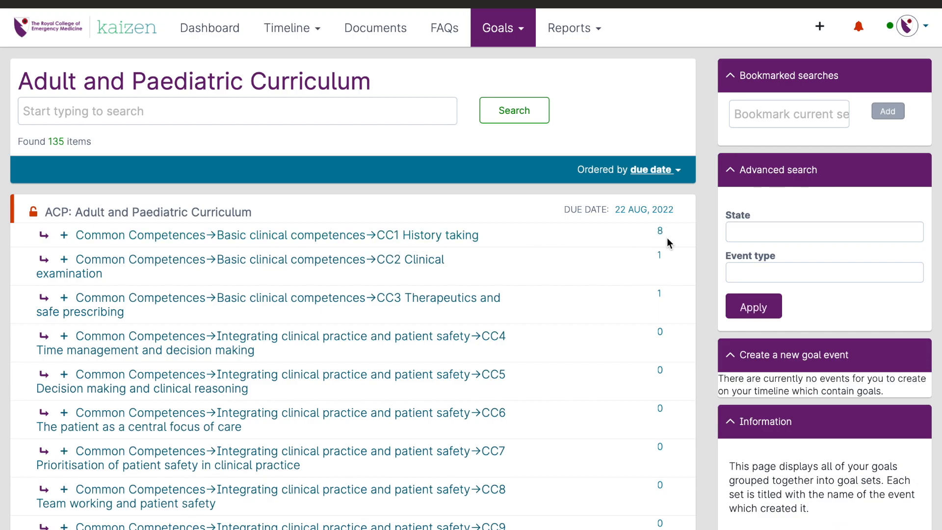
Step: Return to the dashboard and create a new Audit / Clinical Governance Activity event from the list of forms
left_click(145, 30)
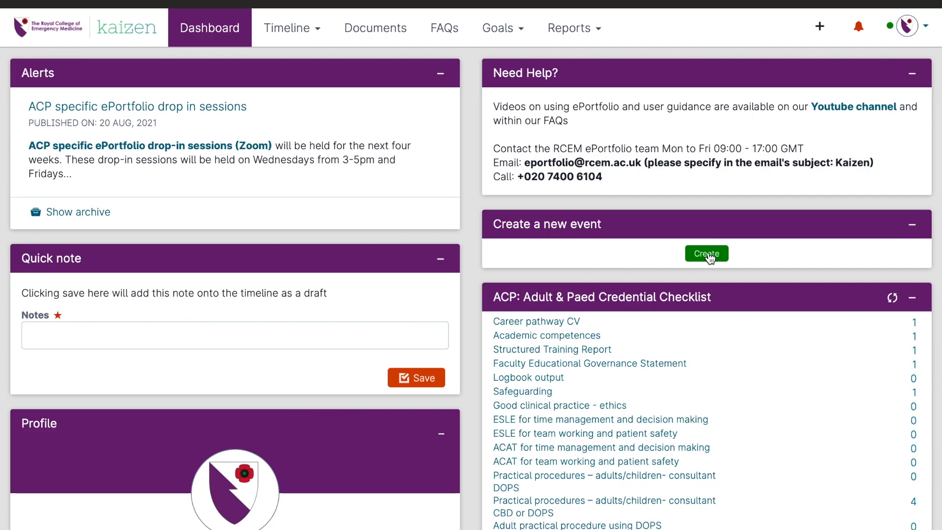
left_click(707, 254)
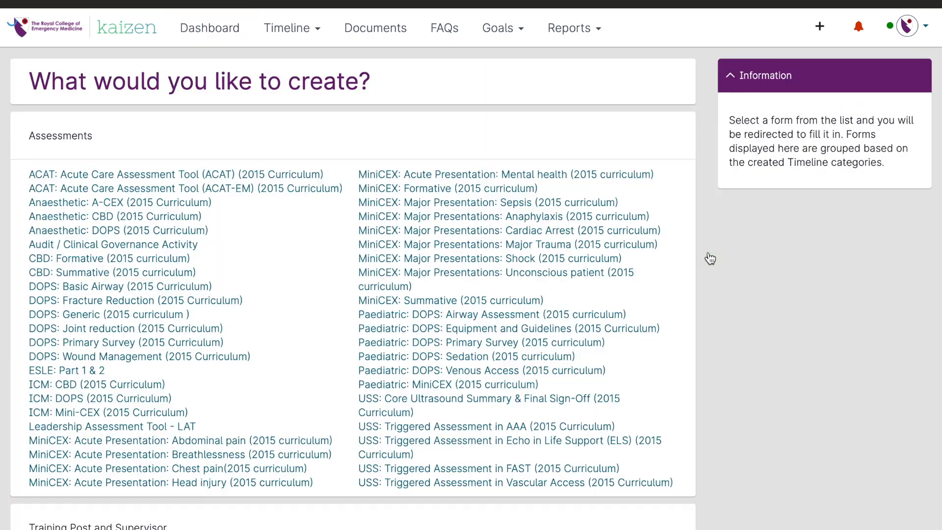
scroll(388, 404, "down", 2)
scroll(387, 405, "down", 2)
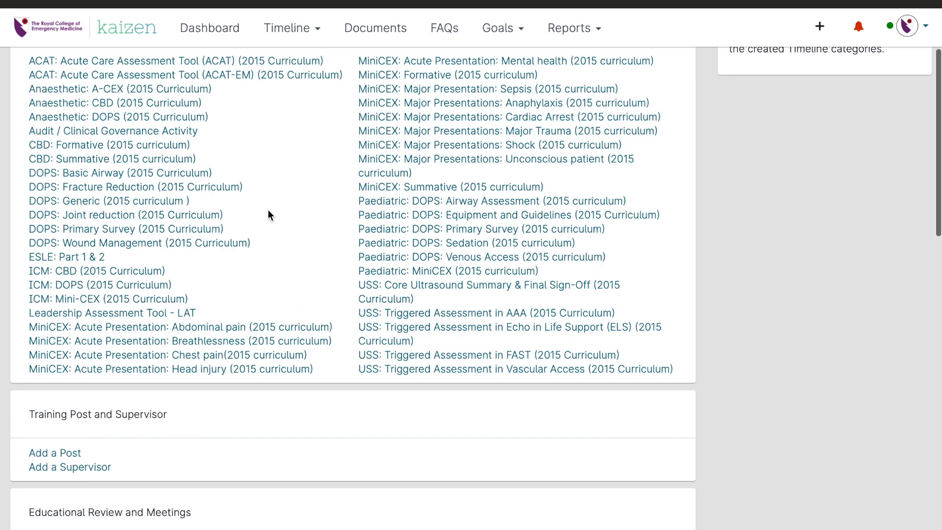
left_click(178, 132)
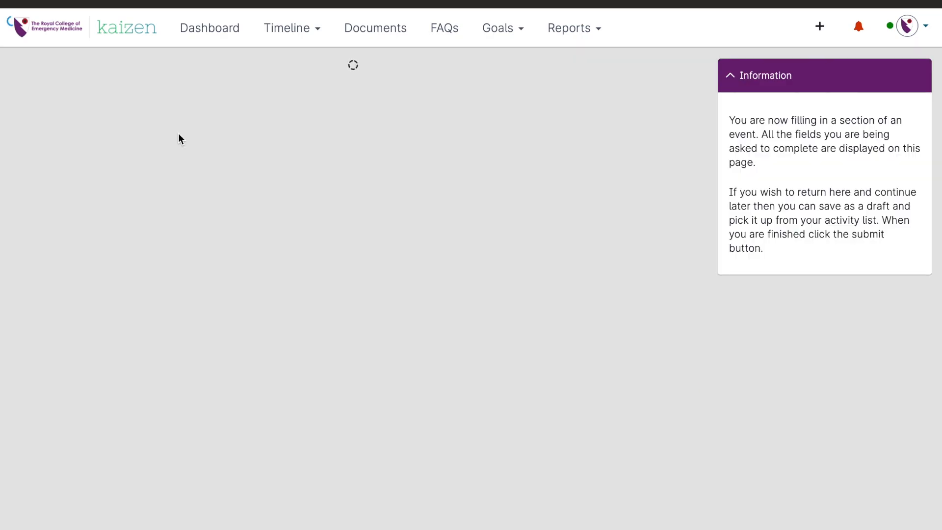
Step: Fill in the audit form with date of audit 23/8/2021, title "test" and audit objective "test"
scroll(178, 134, "down", 5)
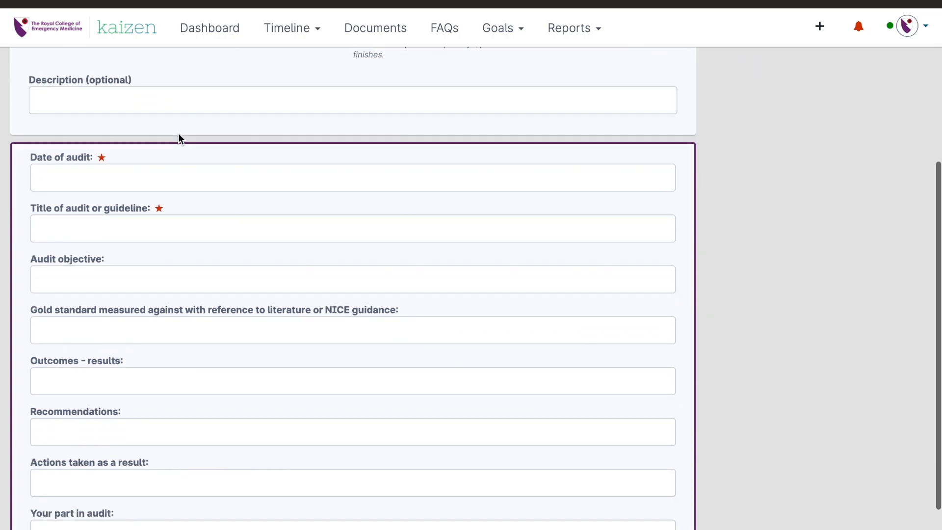
left_click(125, 109)
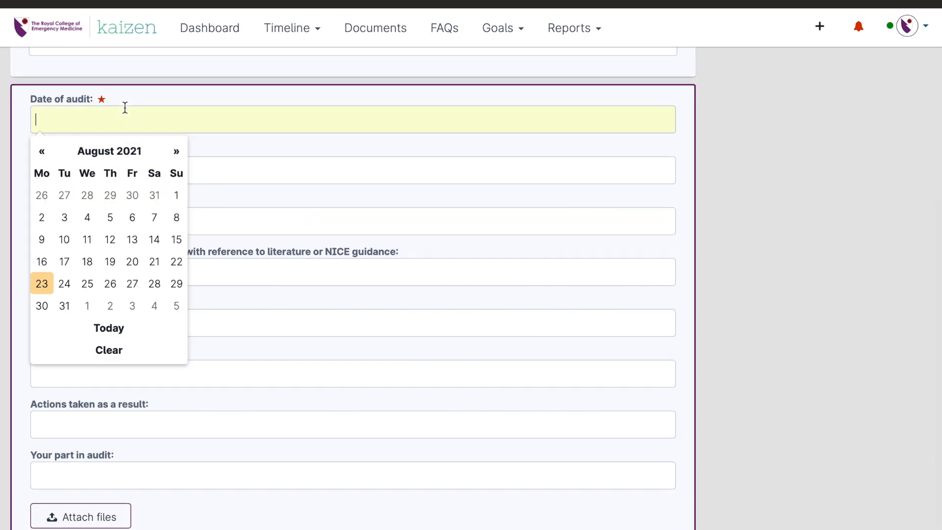
left_click(41, 284)
left_click(105, 259)
left_click(103, 183)
type("test")
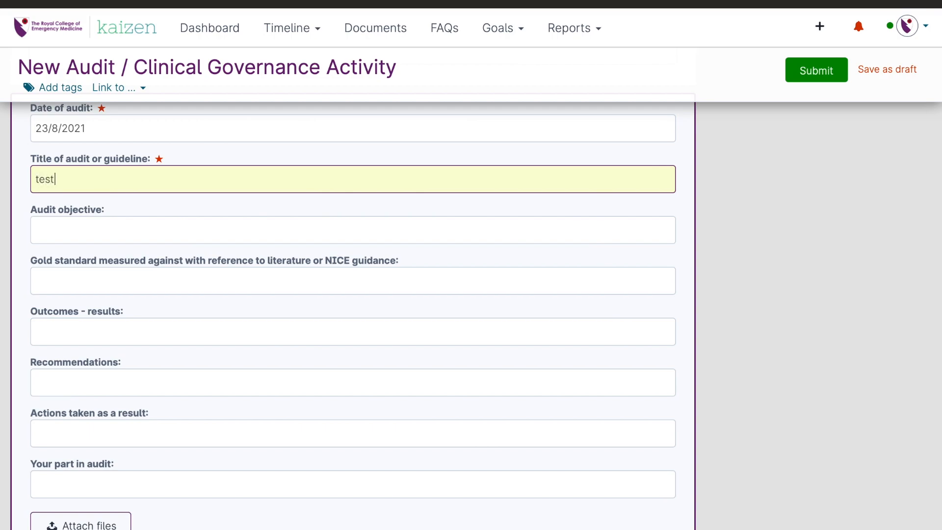
left_click(123, 228)
type("test")
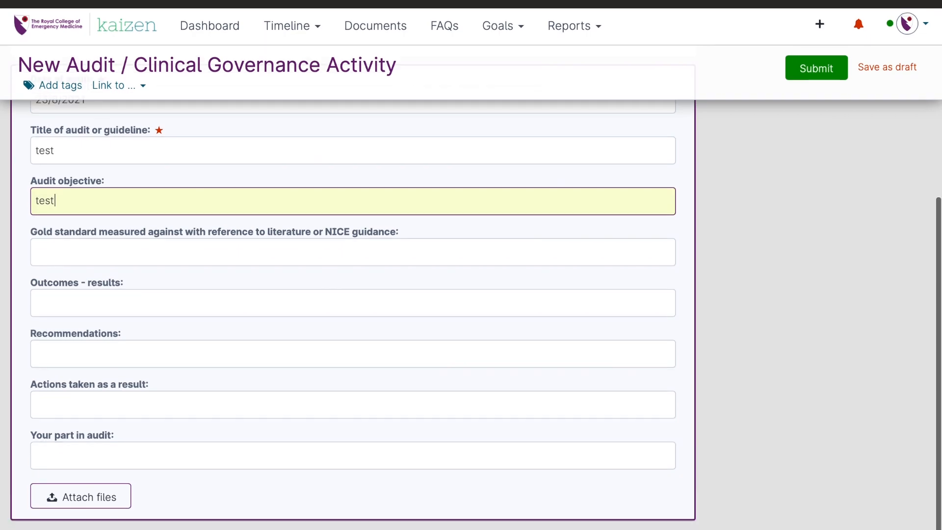
Step: Search the curriculum tags for "cc4", tag the audit with CC4 Time management and decision making, and submit the form
scroll(695, 152, "up", 4)
scroll(661, 201, "up", 2)
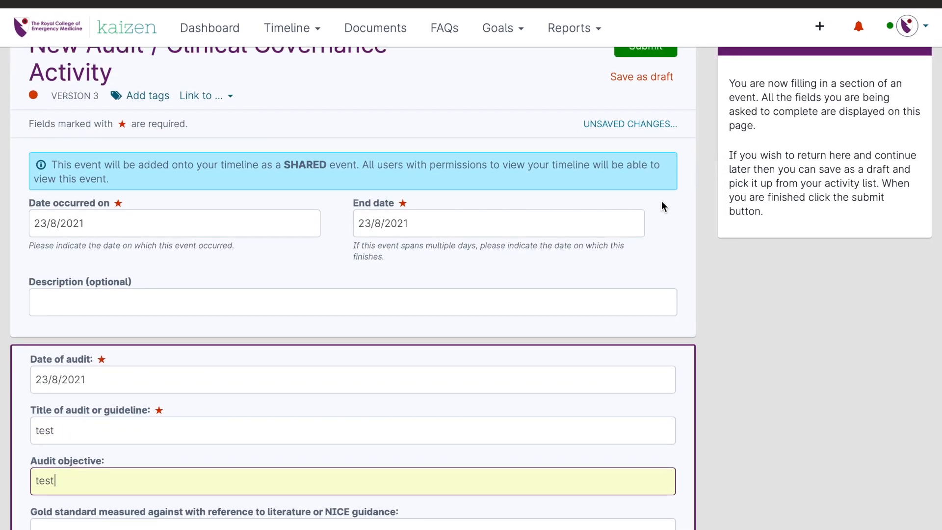
scroll(661, 206, "up", 1)
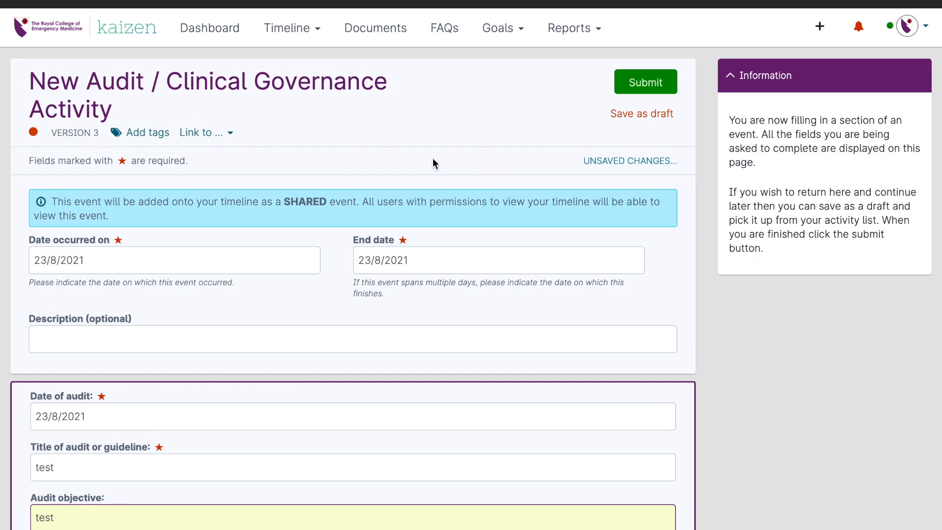
left_click(143, 139)
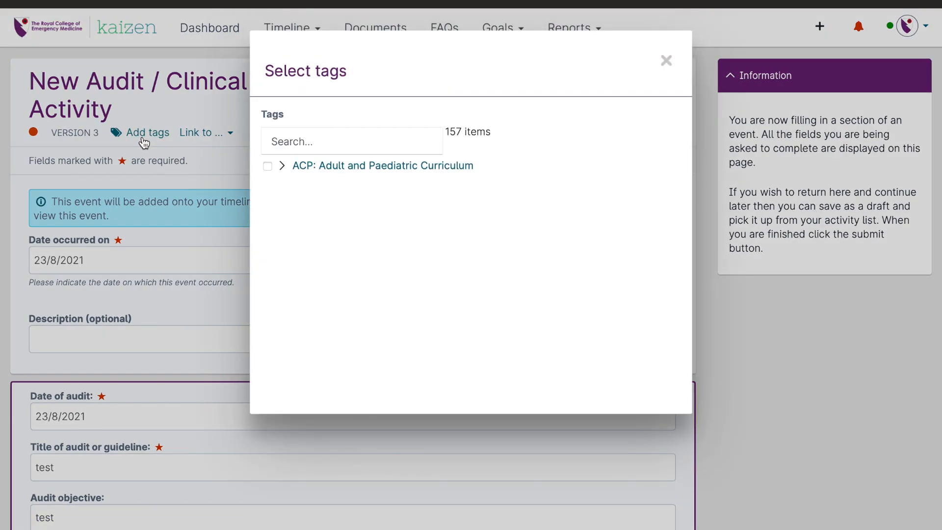
left_click(347, 166)
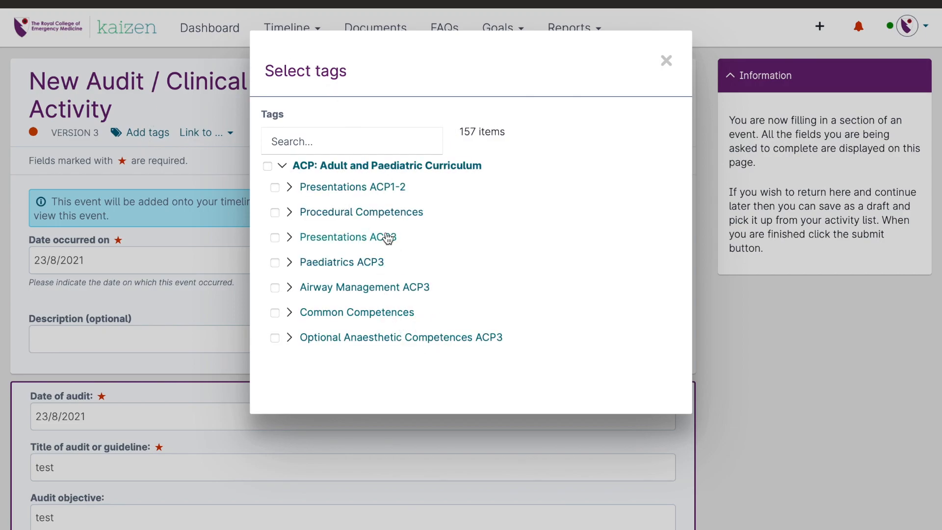
left_click(352, 168)
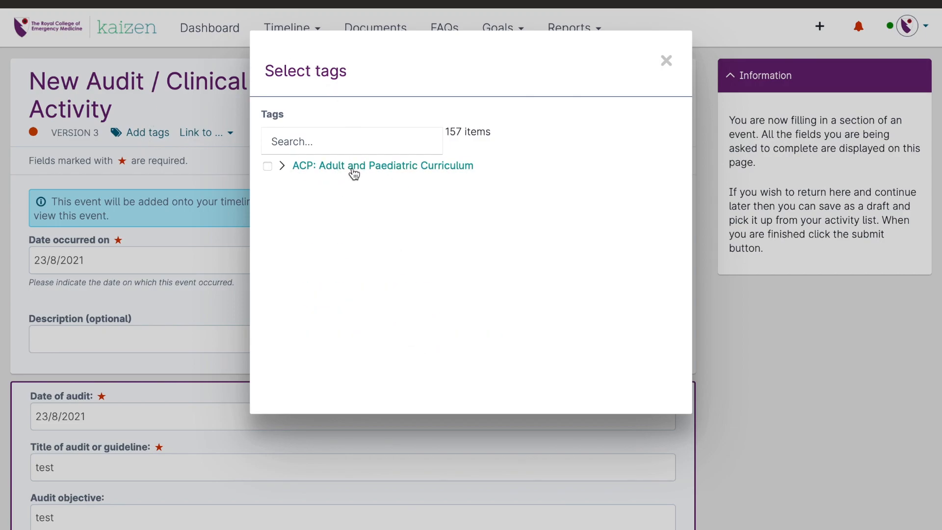
left_click(334, 147)
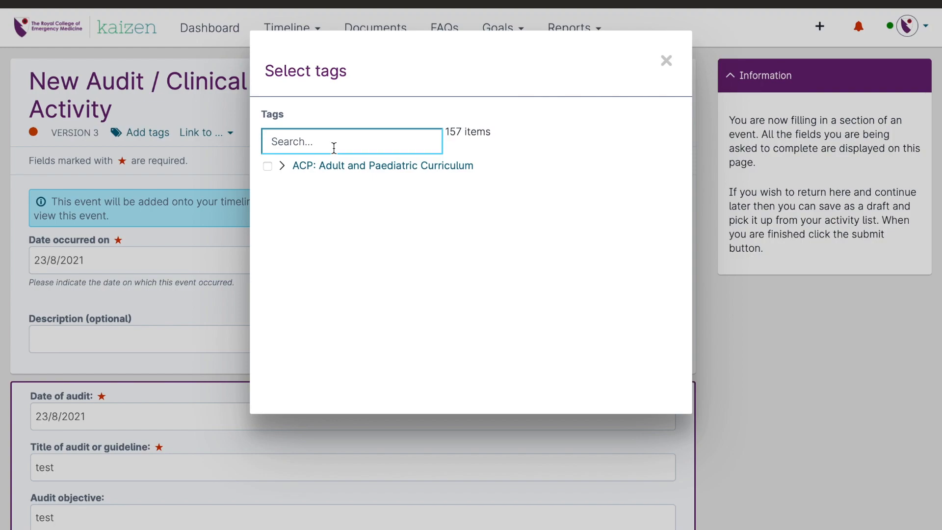
type("cc4")
left_click(267, 167)
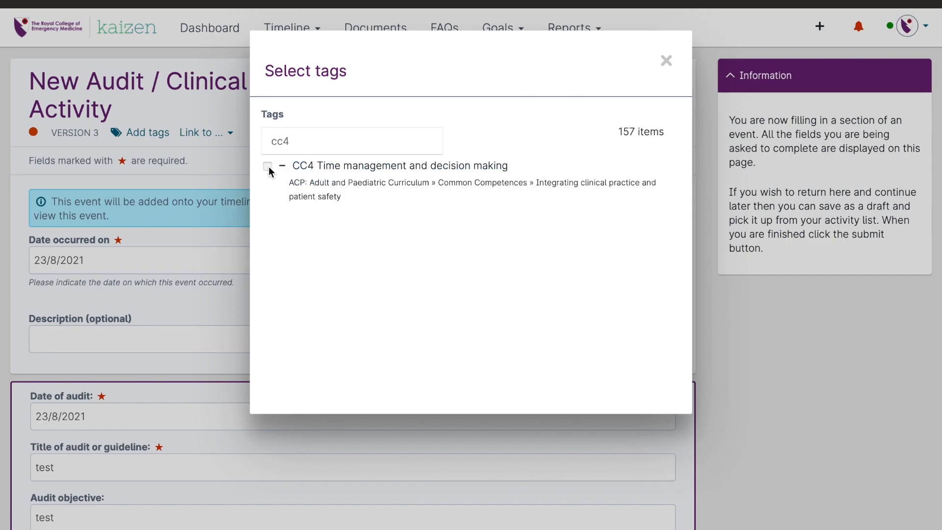
left_click(666, 61)
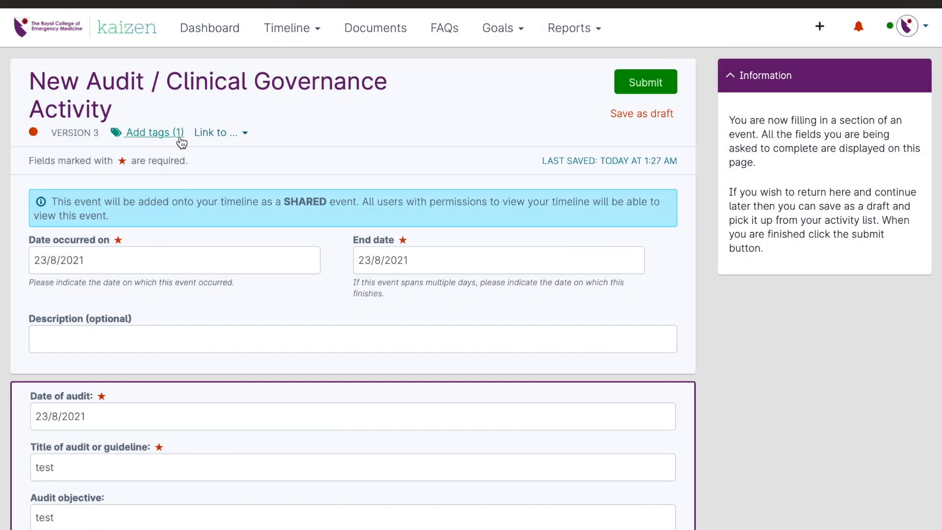
left_click(648, 88)
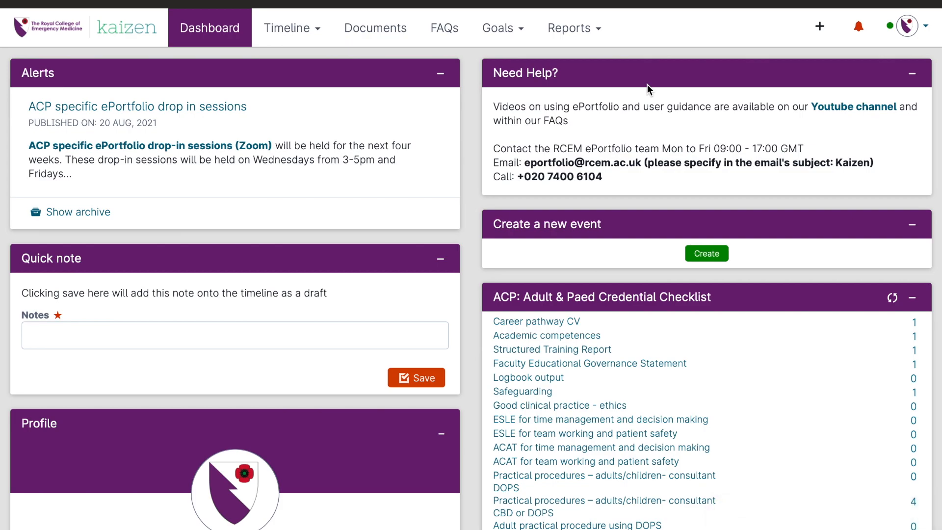
Step: Open the submitted Audit / Clinical Governance Activity from the timeline and examine its completed fields and expanded tag details
left_click(303, 26)
left_click(311, 72)
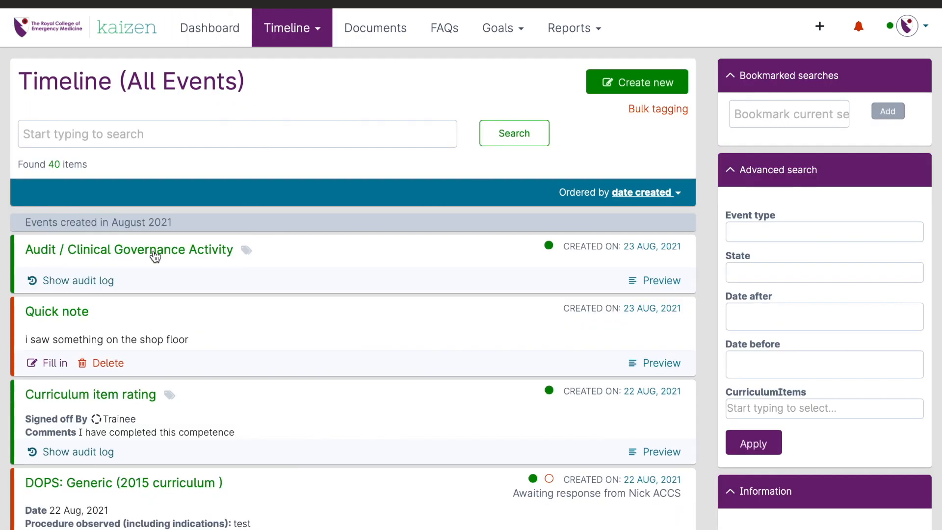
left_click(109, 256)
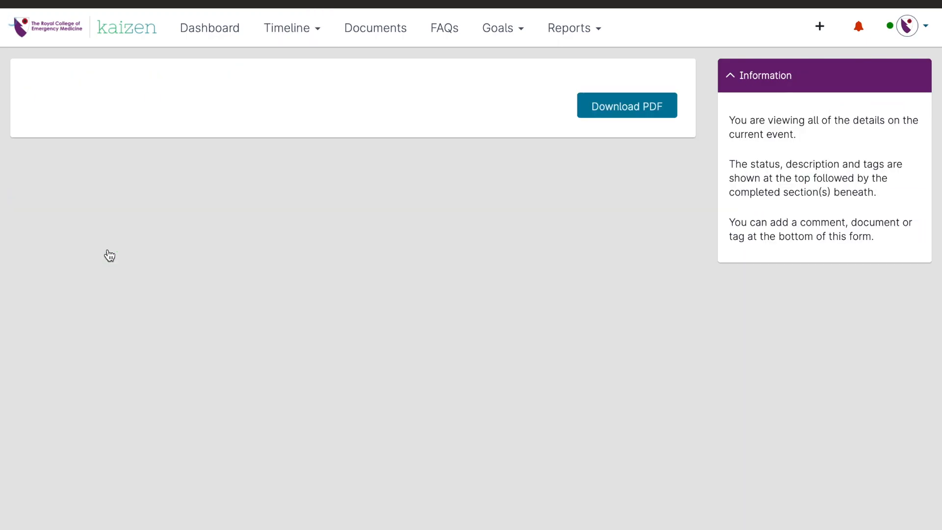
scroll(246, 353, "down", 3)
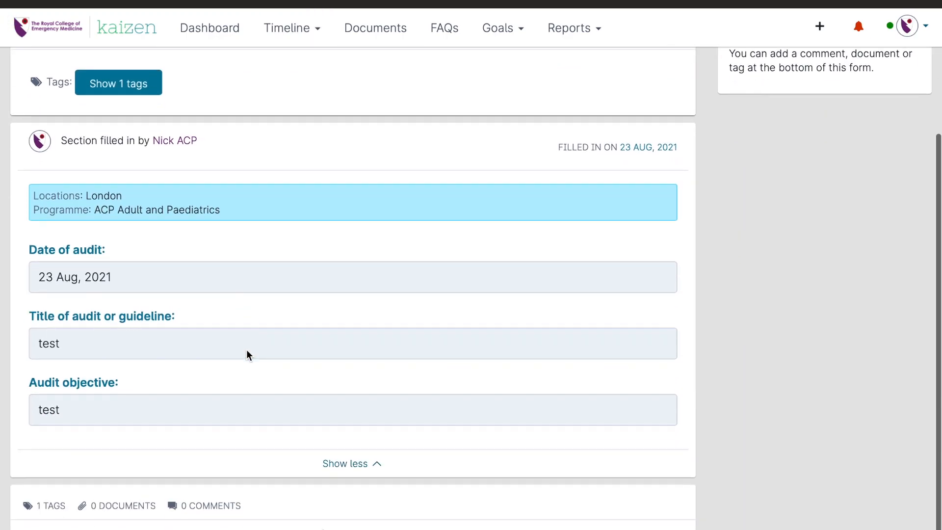
scroll(246, 354, "up", 3)
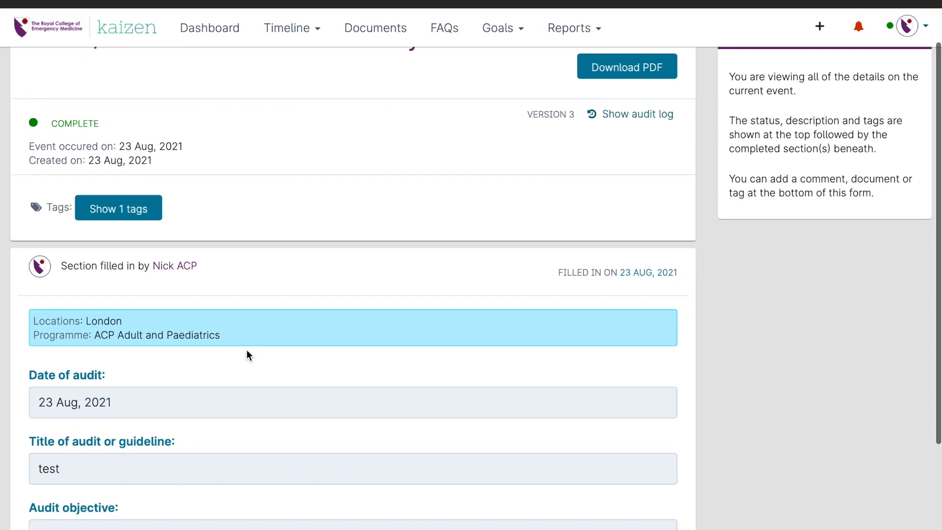
scroll(246, 354, "down", 3)
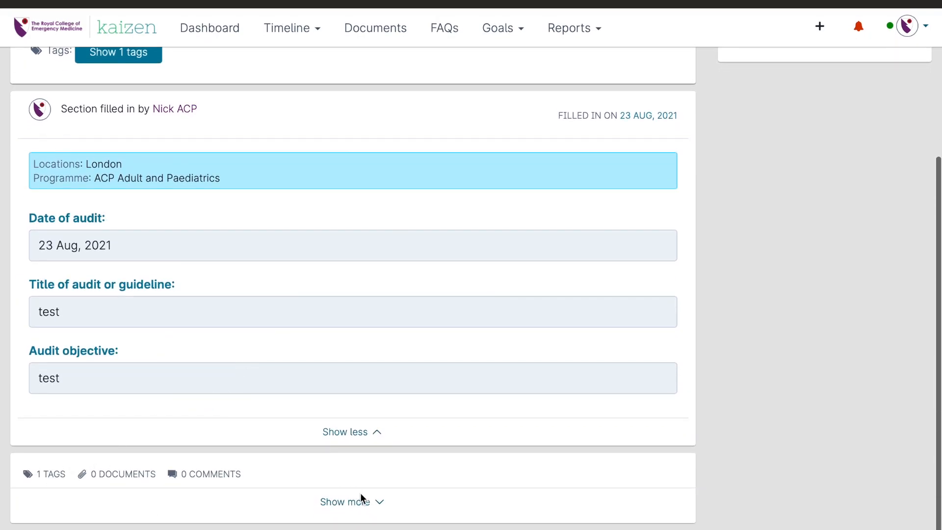
left_click(348, 507)
scroll(348, 510, "down", 2)
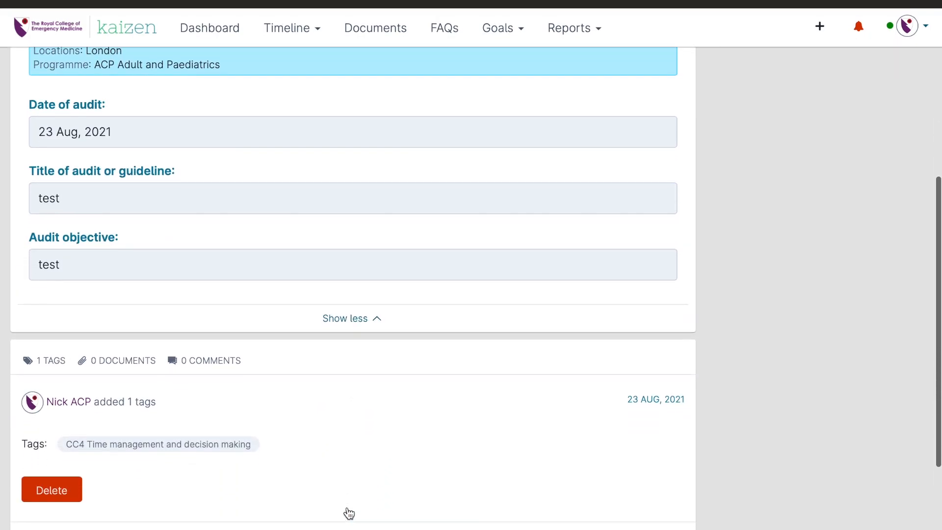
scroll(349, 512, "down", 1)
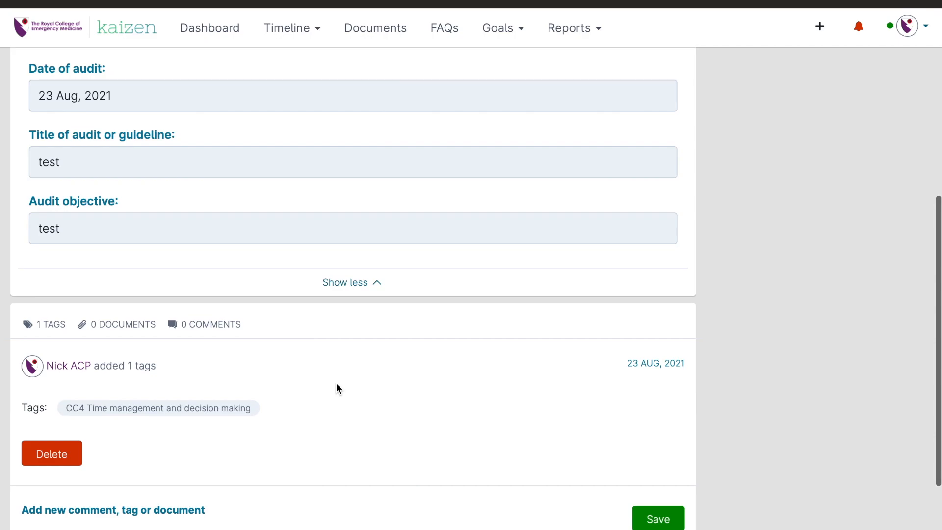
scroll(336, 384, "up", 7)
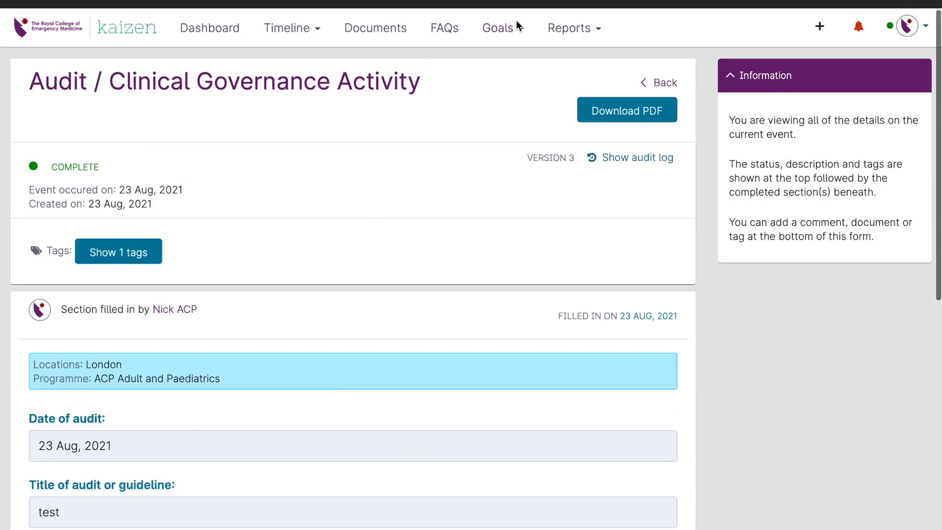
Step: Open the CC4 Time management and decision making goal in the Adult and Paediatric Curriculum and expand the events linked as Evidence
left_click(516, 19)
left_click(521, 98)
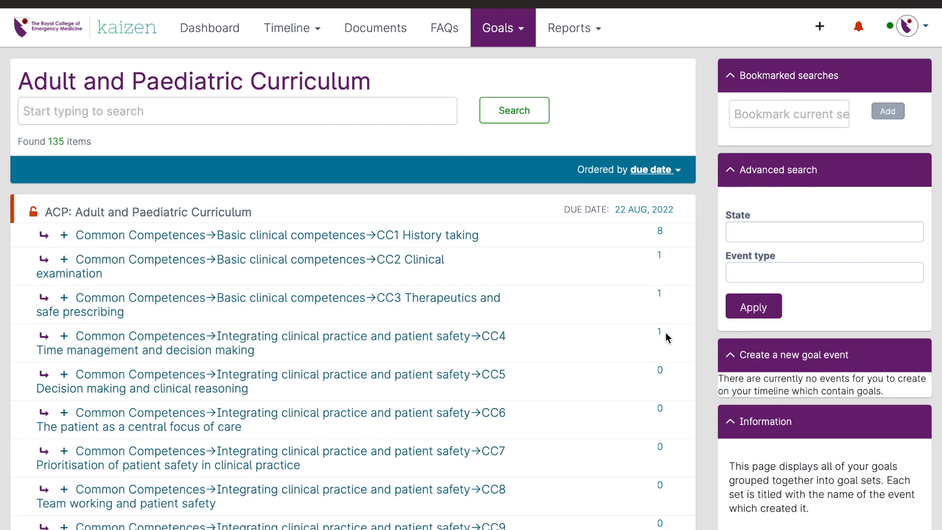
left_click(275, 343)
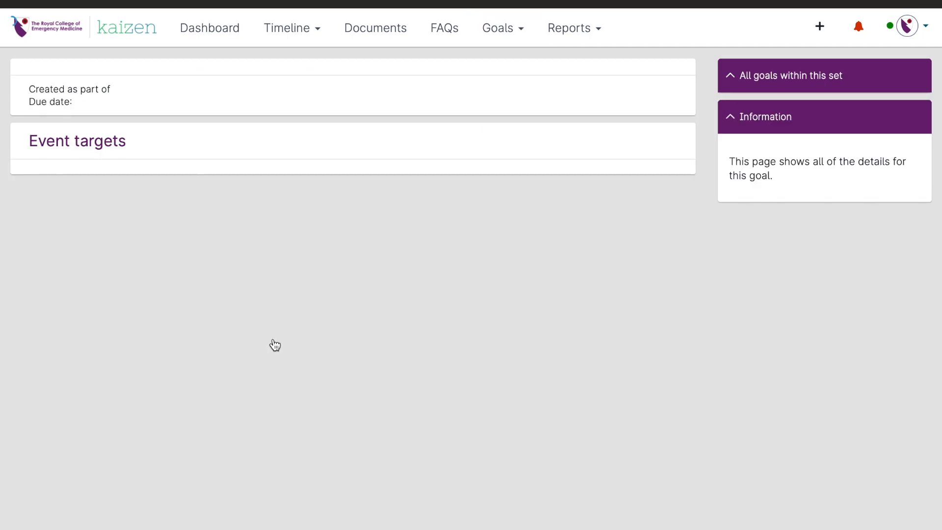
scroll(273, 344, "down", 3)
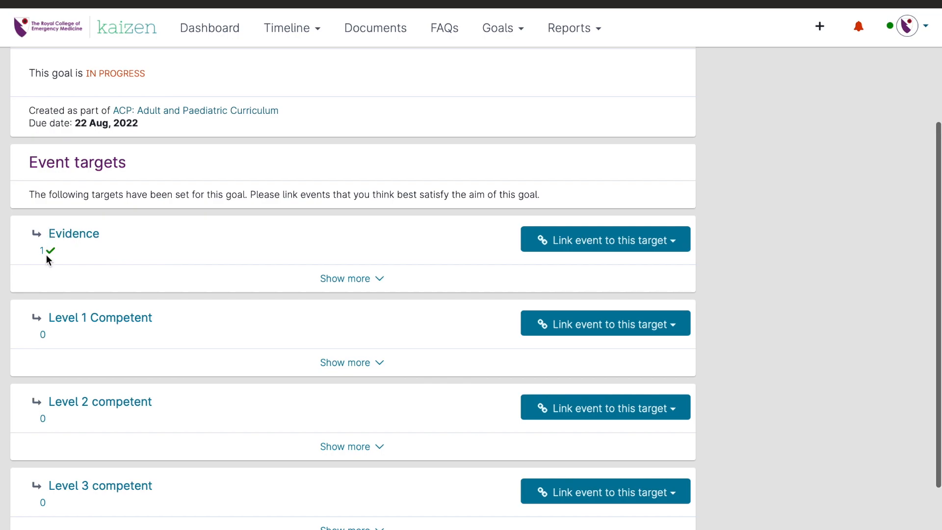
left_click(358, 279)
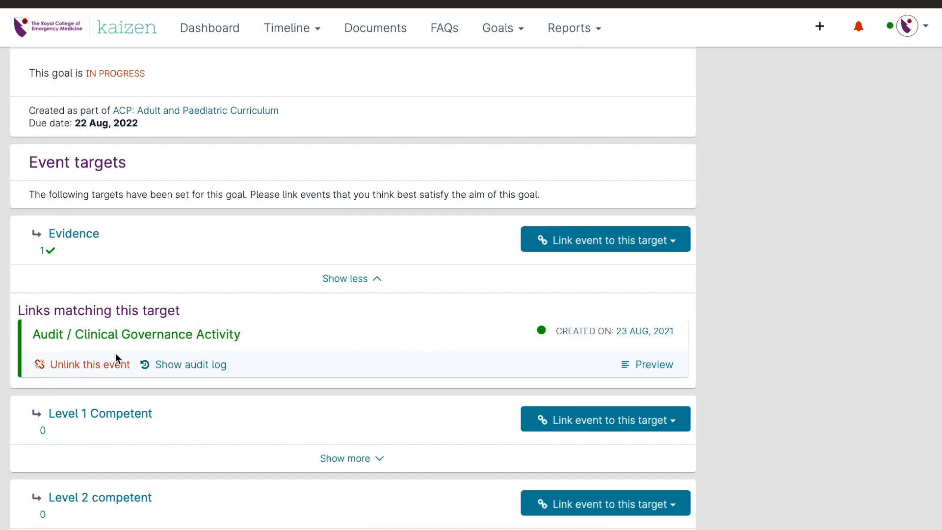
Step: Review the Level 1 to Level 4 competent targets of the CC4 goal and collapse the Evidence links
scroll(116, 353, "down", 4)
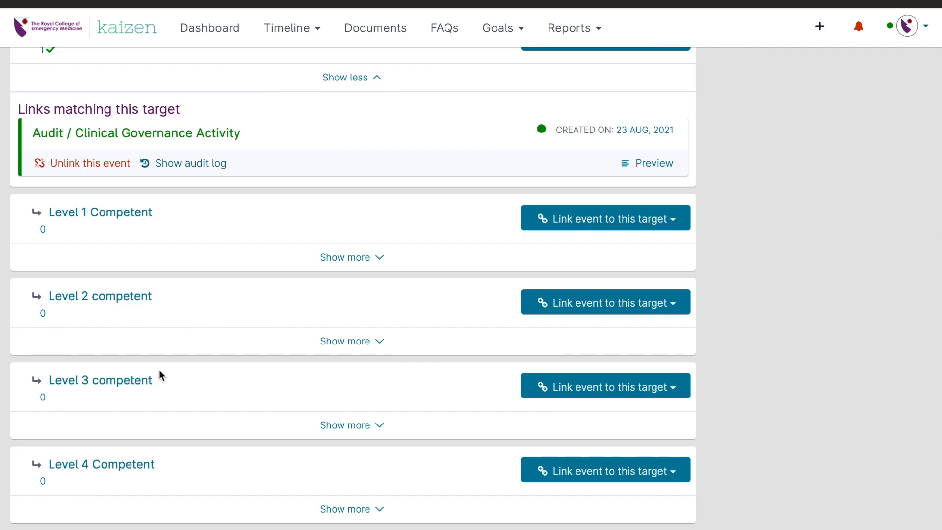
scroll(68, 240, "up", 4)
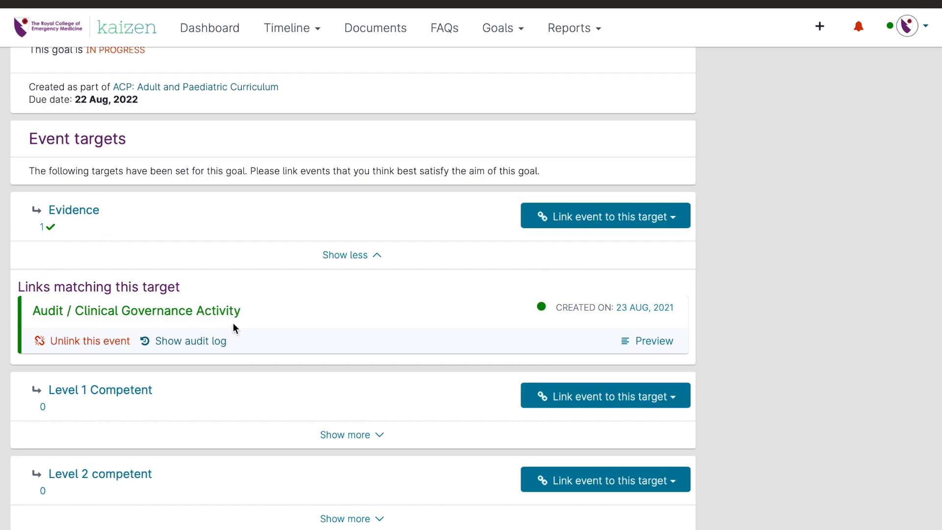
left_click(338, 258)
scroll(42, 265, "down", 2)
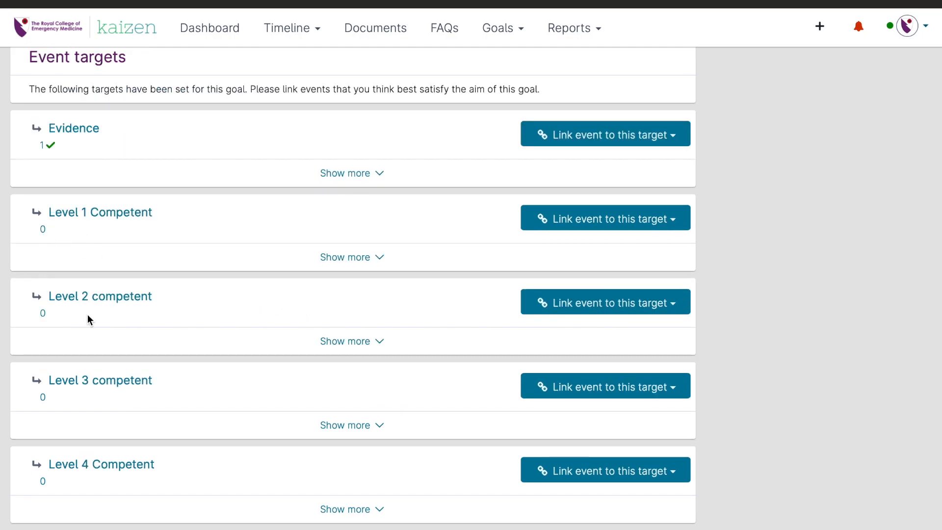
scroll(167, 412, "up", 3)
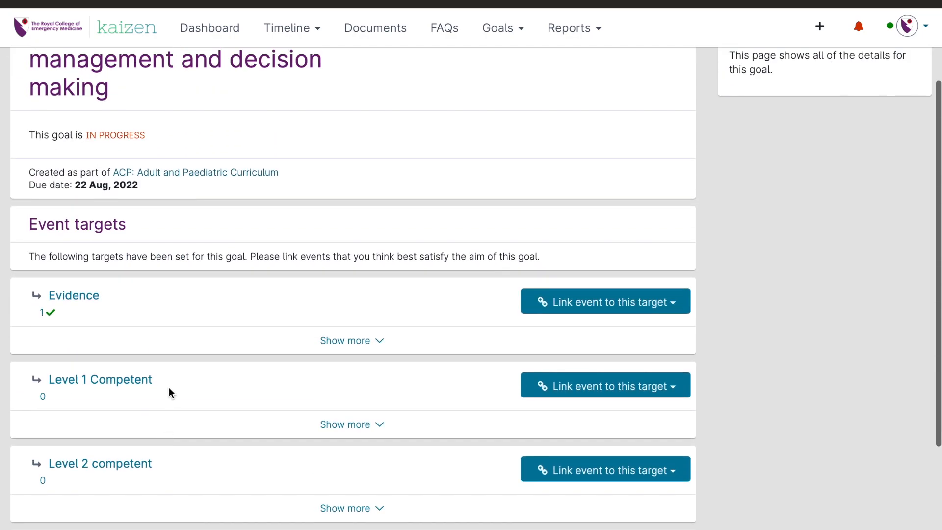
scroll(170, 386, "down", 2)
scroll(169, 386, "down", 1)
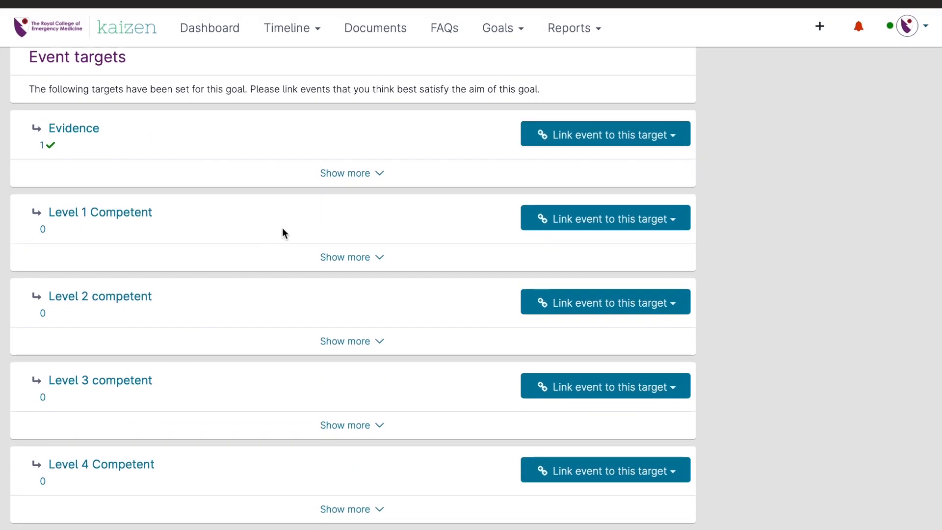
Step: Return to the dashboard and create a new Curriculum item rating event from the Uncategorised group
left_click(129, 31)
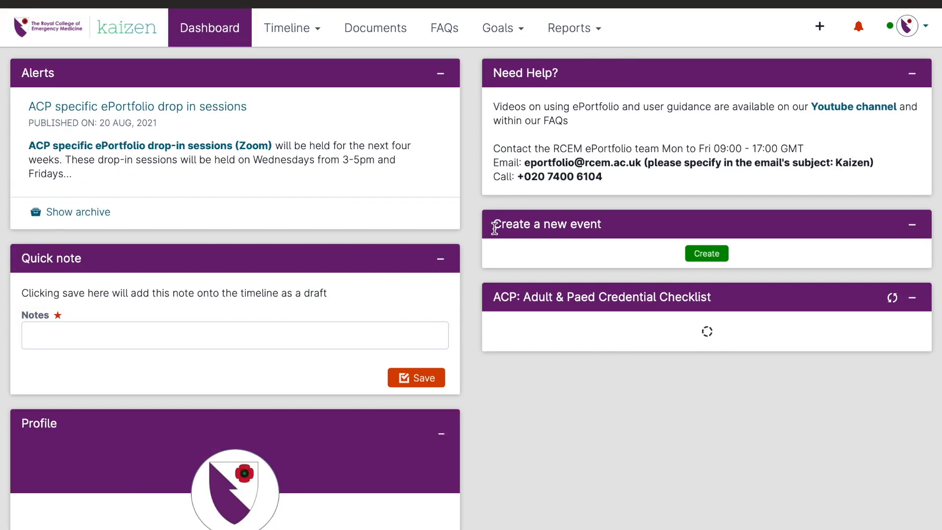
left_click(706, 253)
scroll(555, 328, "down", 20)
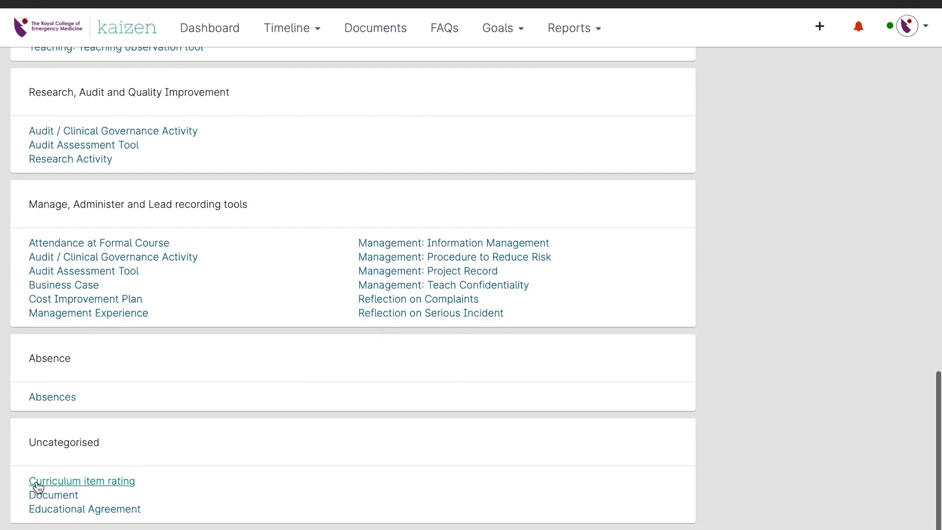
left_click(128, 486)
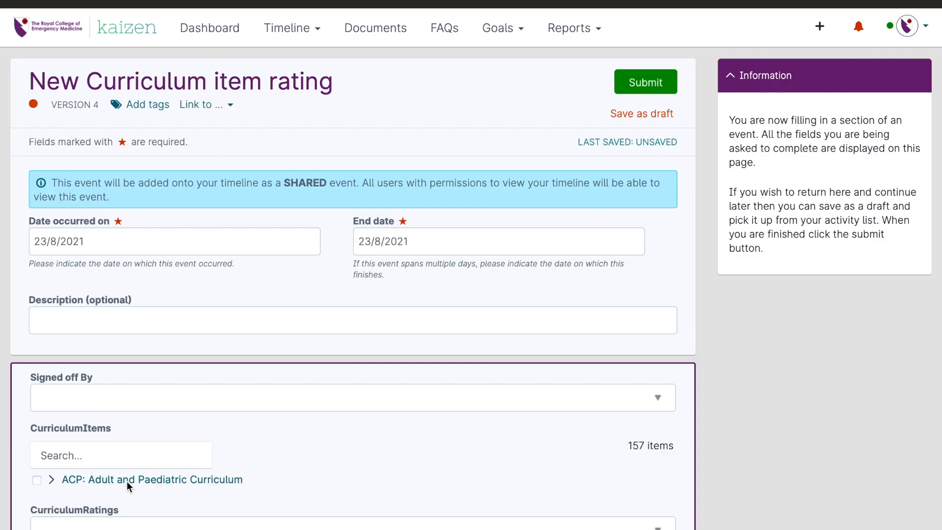
Step: Look over the rating form and set Signed off By to Trainee
scroll(127, 481, "down", 3)
scroll(115, 308, "up", 1)
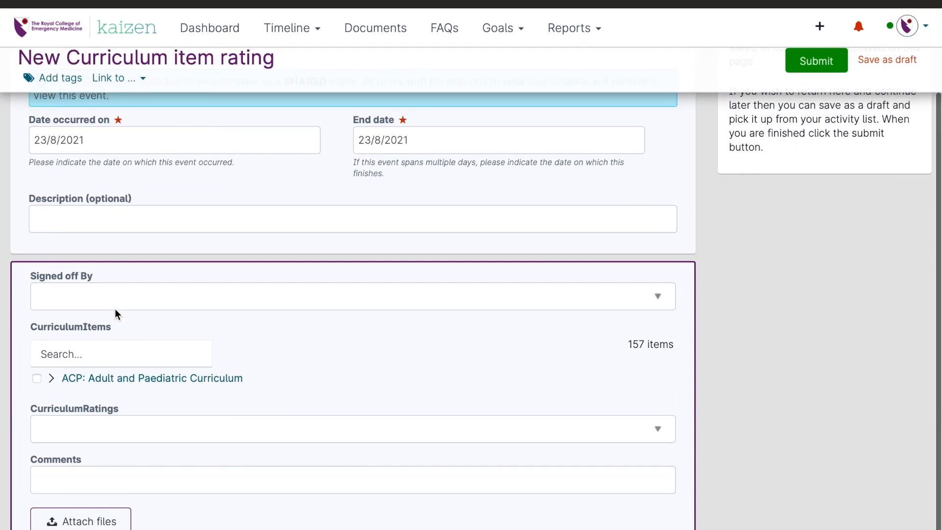
left_click(115, 312)
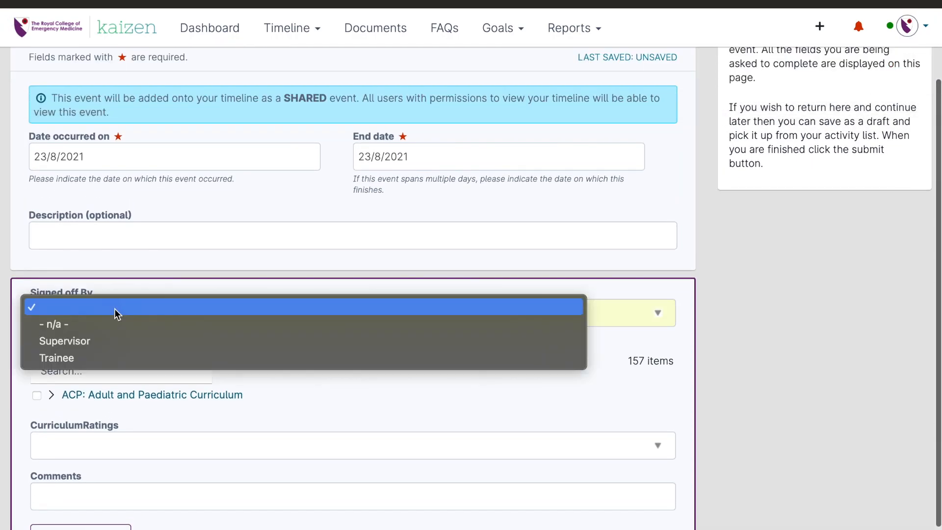
left_click(85, 358)
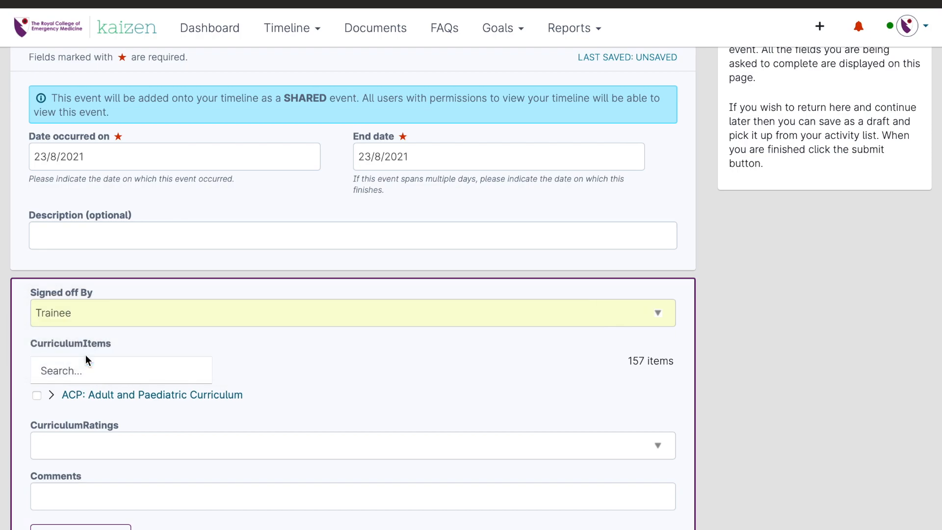
Step: Search the curriculum items for "cc4", select CC4 Time management and decision making, and rate it Level 4 Competent
left_click(90, 395)
scroll(153, 410, "down", 3)
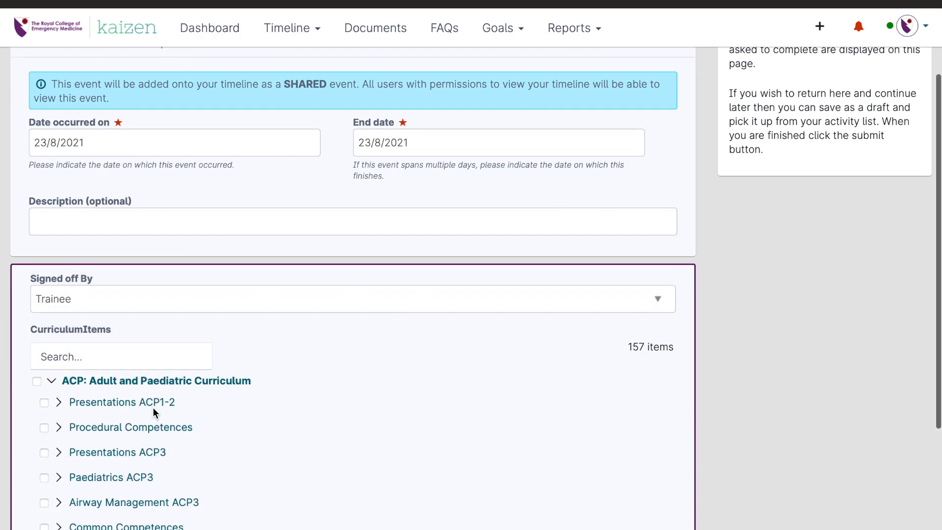
scroll(153, 411, "down", 1)
left_click(89, 200)
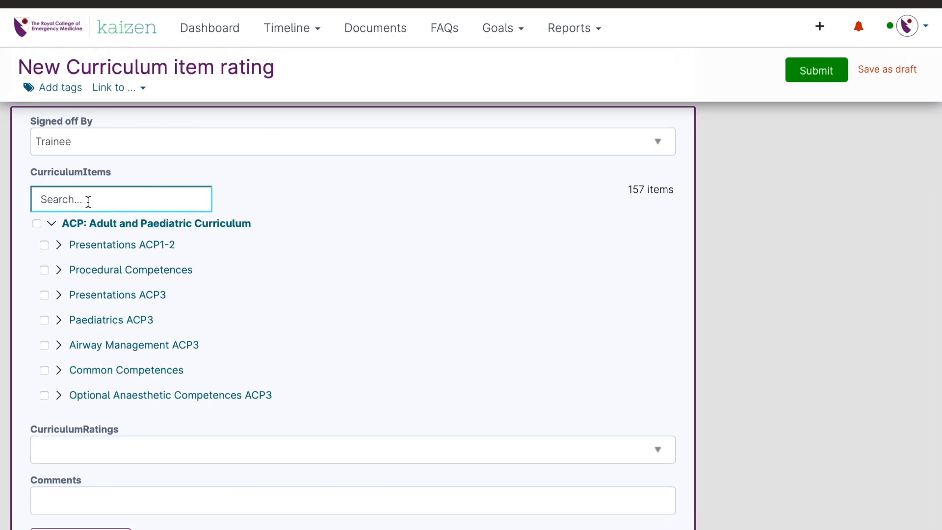
type("cc4")
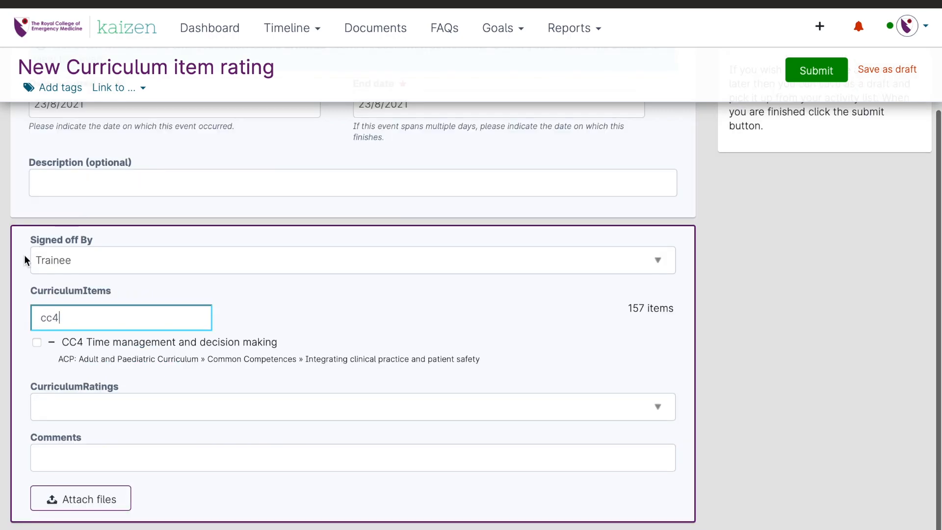
left_click(38, 343)
left_click(98, 405)
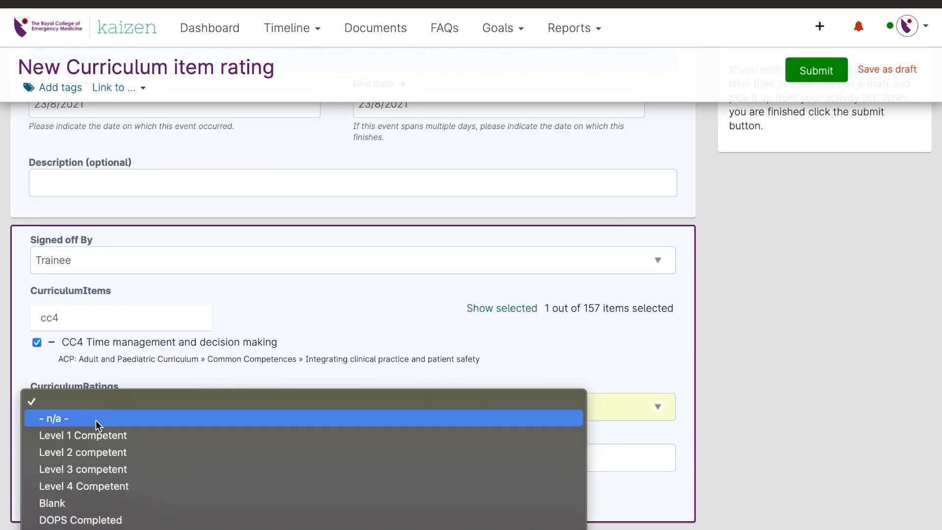
left_click(97, 486)
Step: Add the comment "due to my evidence i am at a level 4" and submit the curriculum item rating
left_click(114, 459)
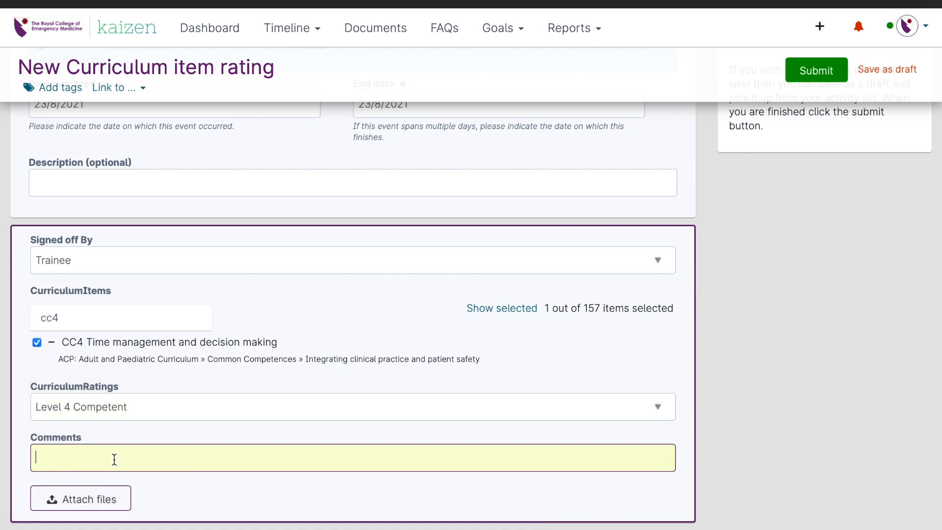
type("due to my evidence t")
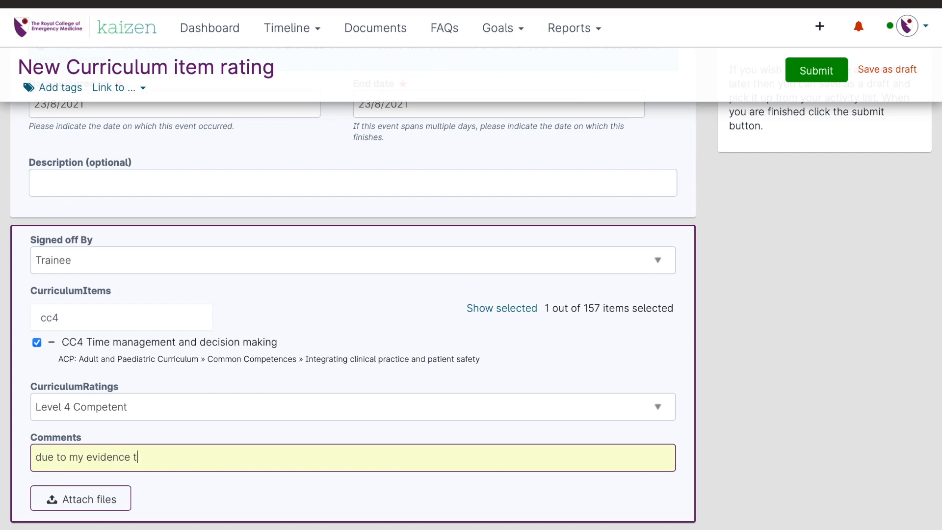
key("BackSpace")
type("i am at a level 4")
left_click(800, 71)
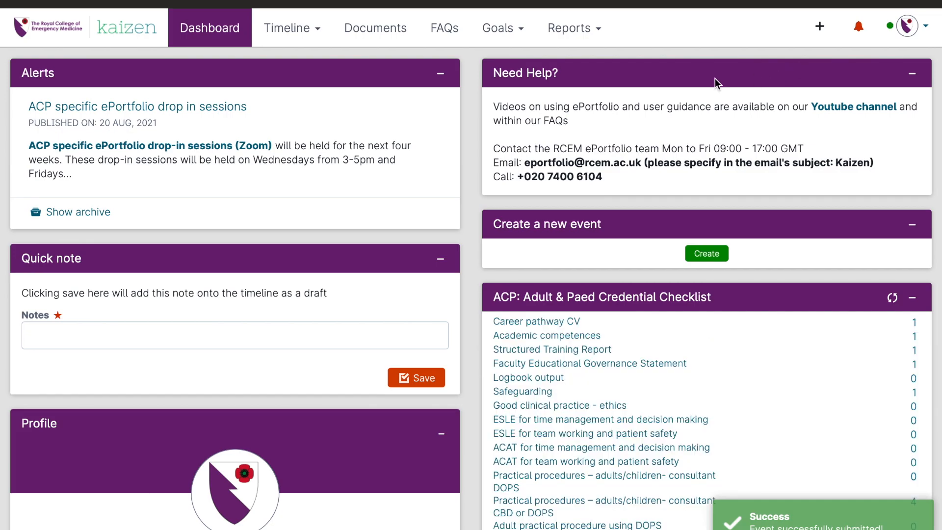
Step: Open the CC4 goal in the Adult and Paediatric Curriculum and check the events linked under Evidence
left_click(498, 28)
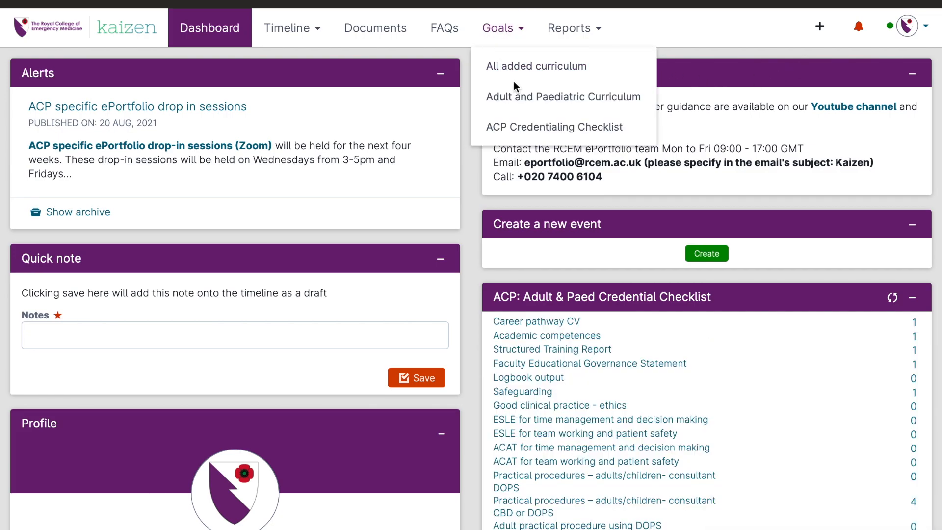
left_click(518, 101)
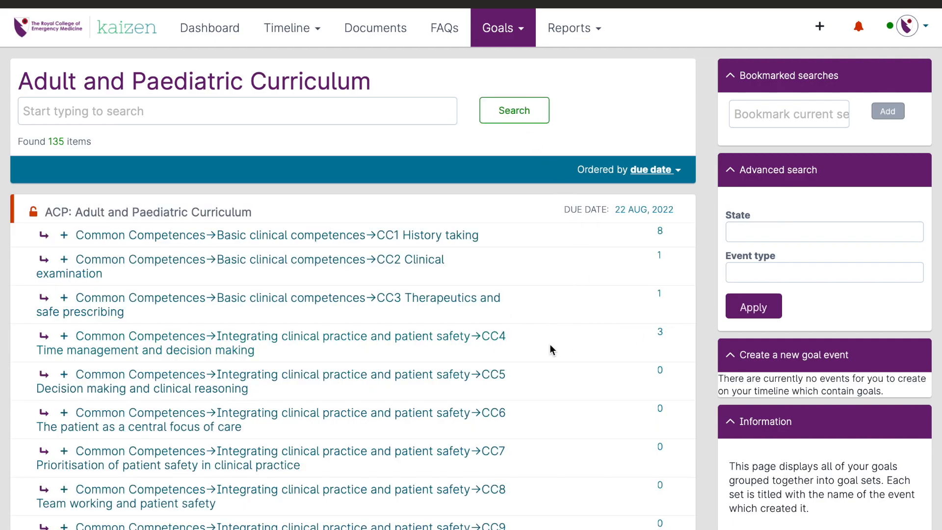
left_click(438, 343)
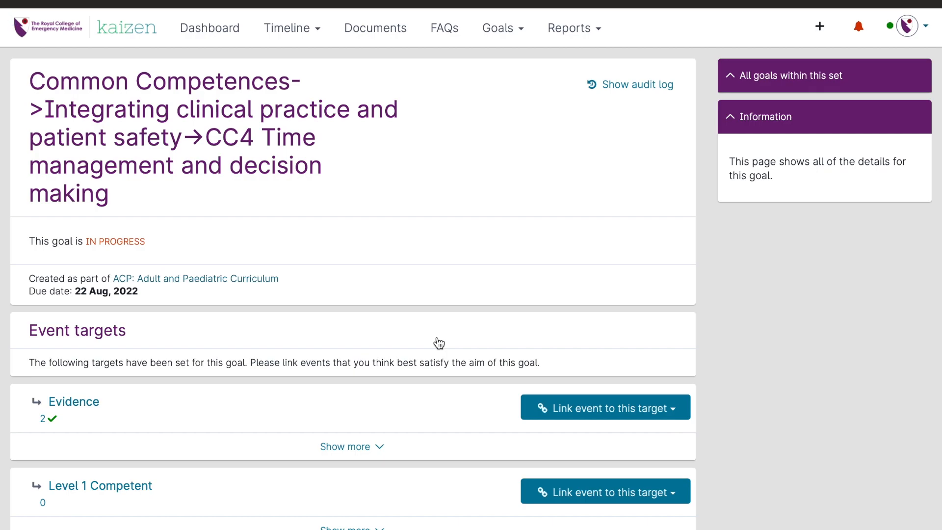
left_click(361, 446)
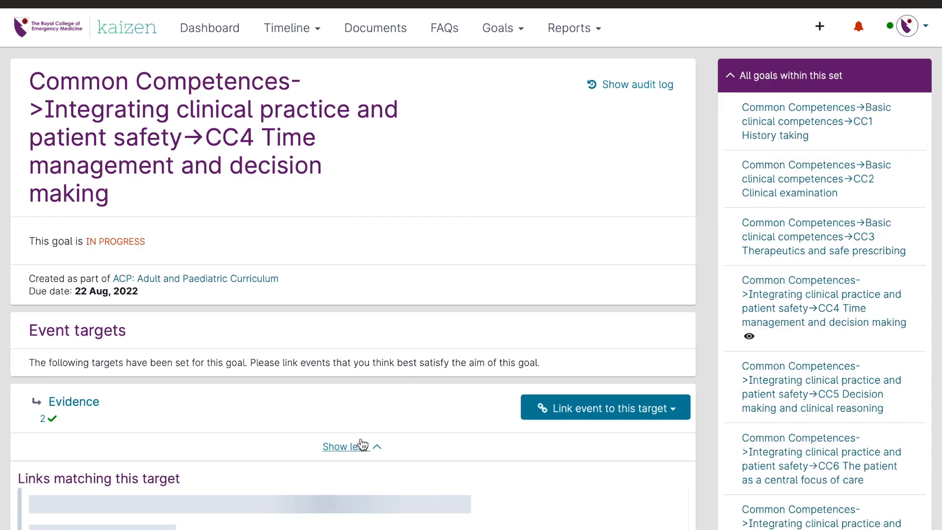
scroll(389, 424, "down", 5)
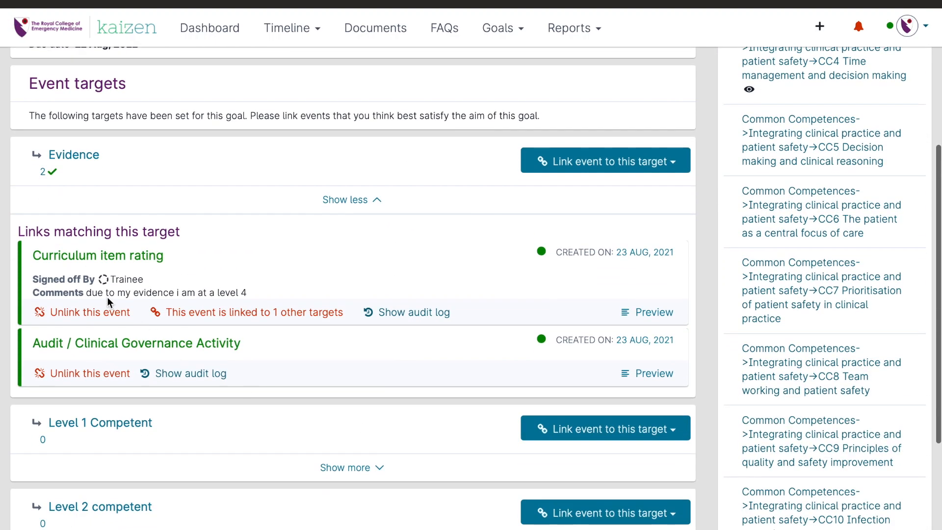
left_click(347, 200)
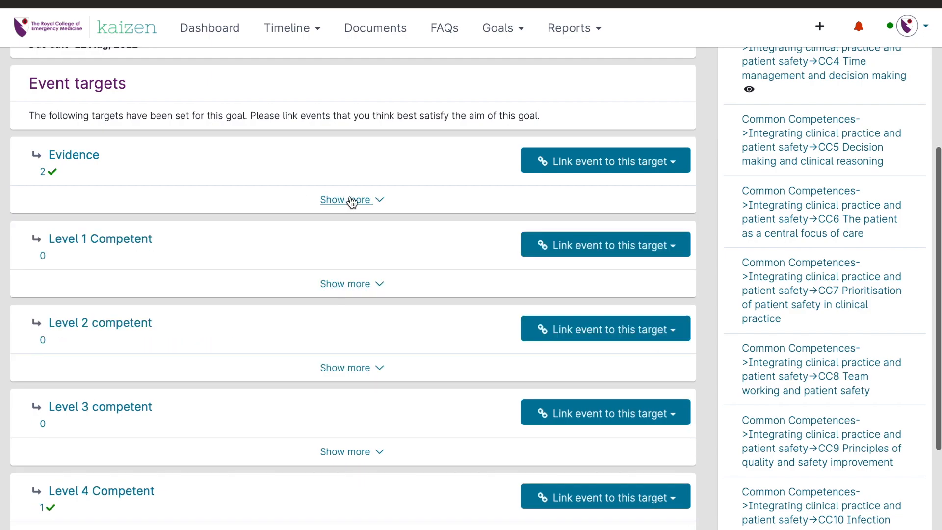
Step: Expand the Level 4 Competent target of the CC4 goal, examine its linked rating event, and collapse it again
scroll(351, 374, "down", 4)
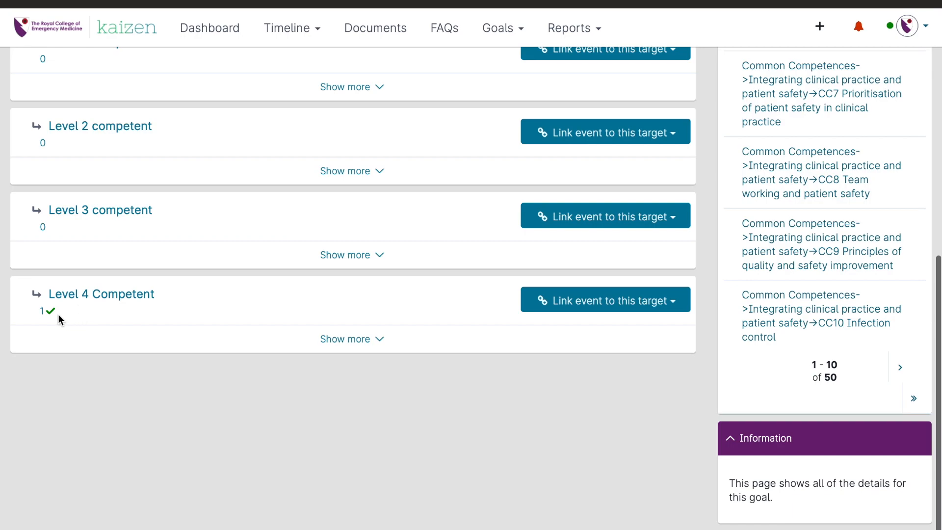
left_click(370, 343)
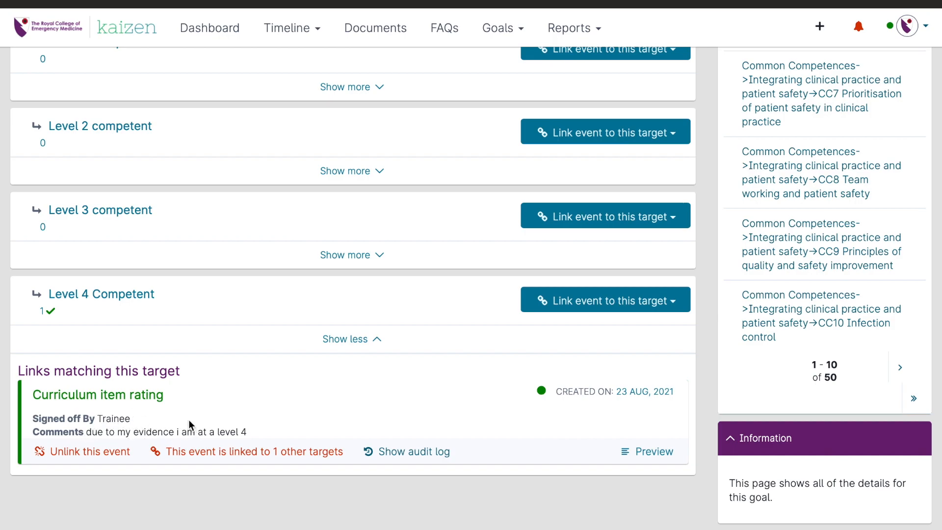
left_click(352, 340)
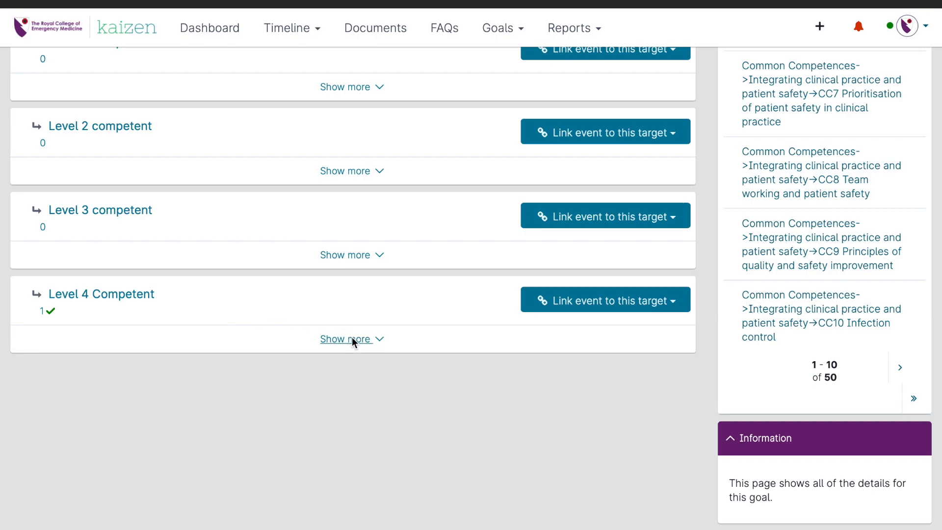
left_click(352, 338)
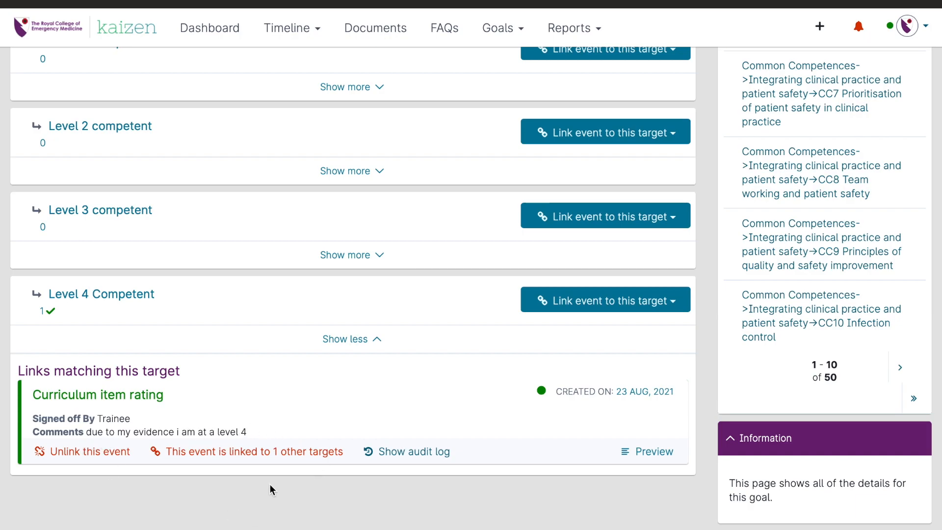
left_click(351, 339)
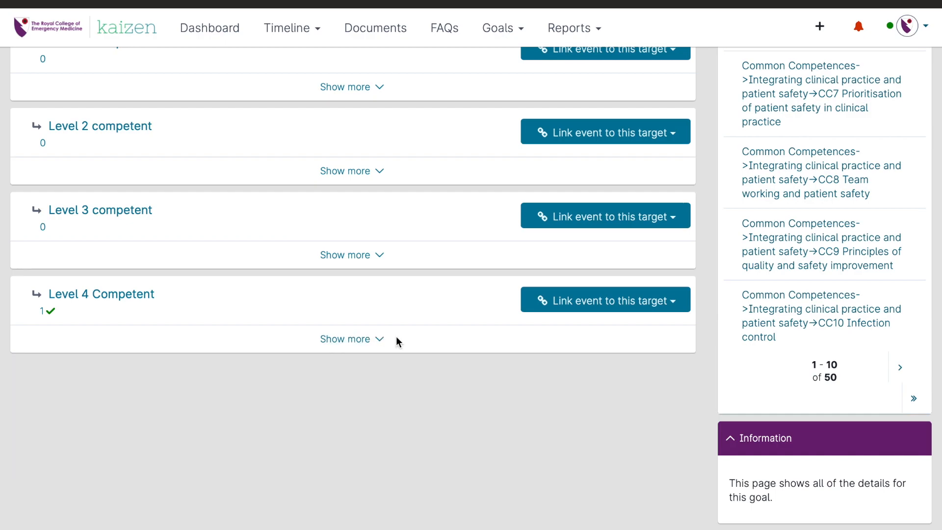
Step: Go back to the dashboard and start another new Curriculum item rating event
scroll(396, 337, "up", 9)
left_click(210, 28)
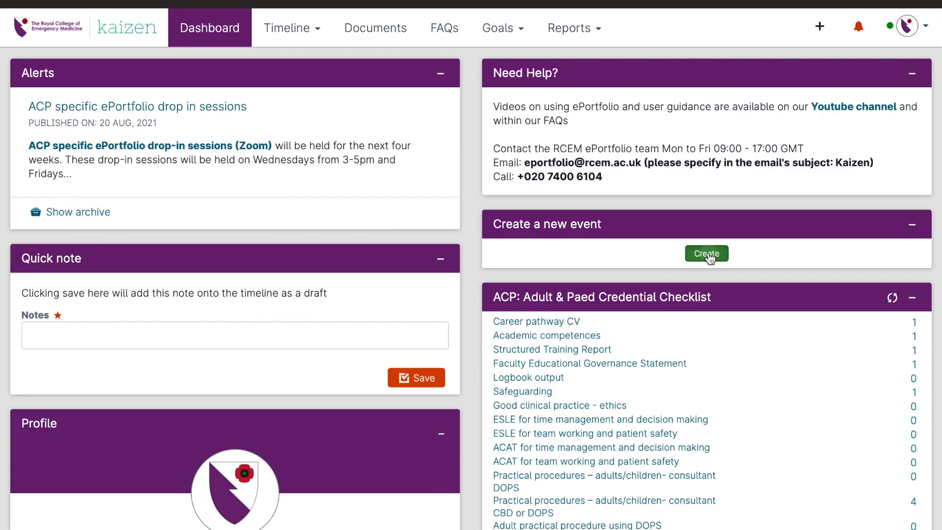
left_click(707, 254)
scroll(484, 371, "down", 15)
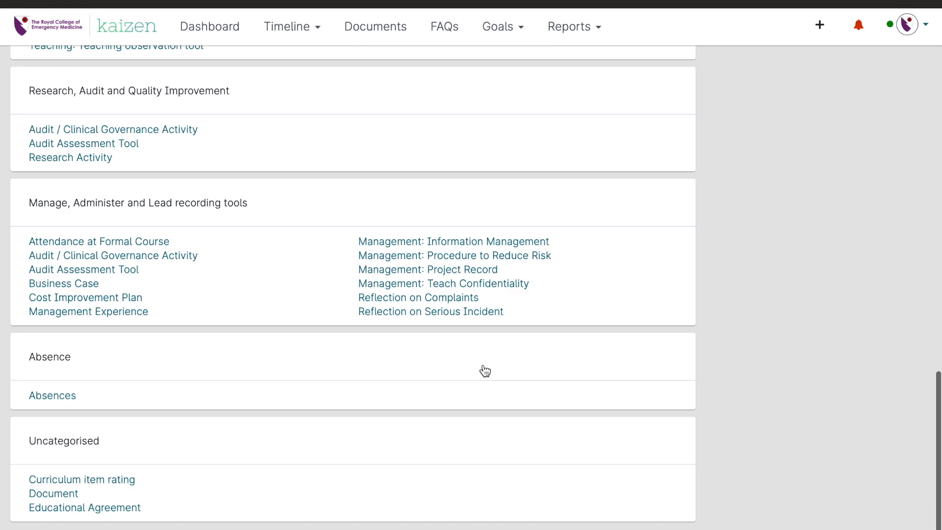
left_click(126, 481)
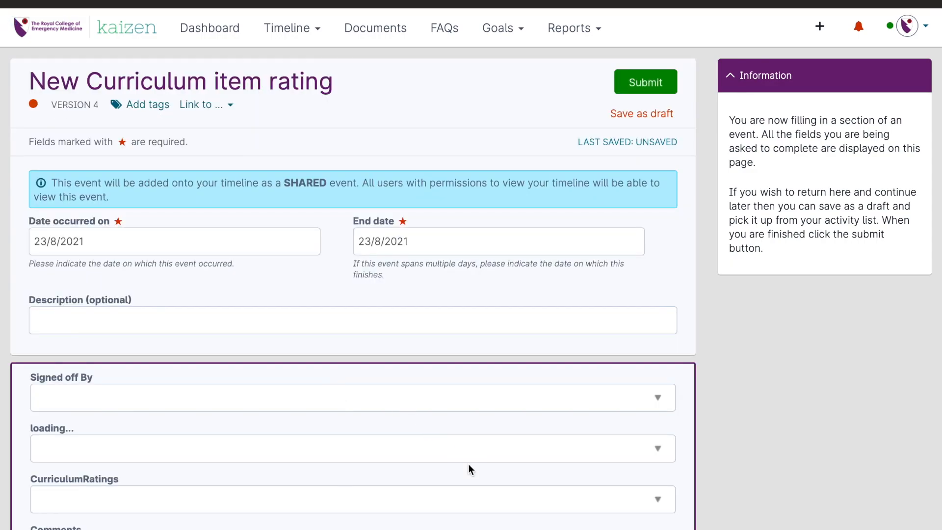
Step: Examine the available CurriculumRatings options in the new Curriculum item rating form without choosing one
scroll(468, 463, "down", 3)
right_click(256, 405)
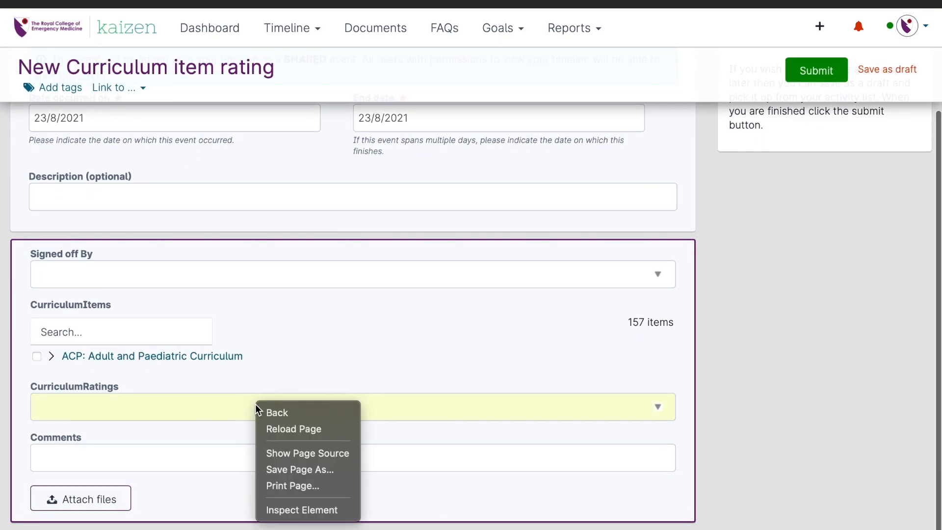
left_click(197, 405)
left_click(187, 406)
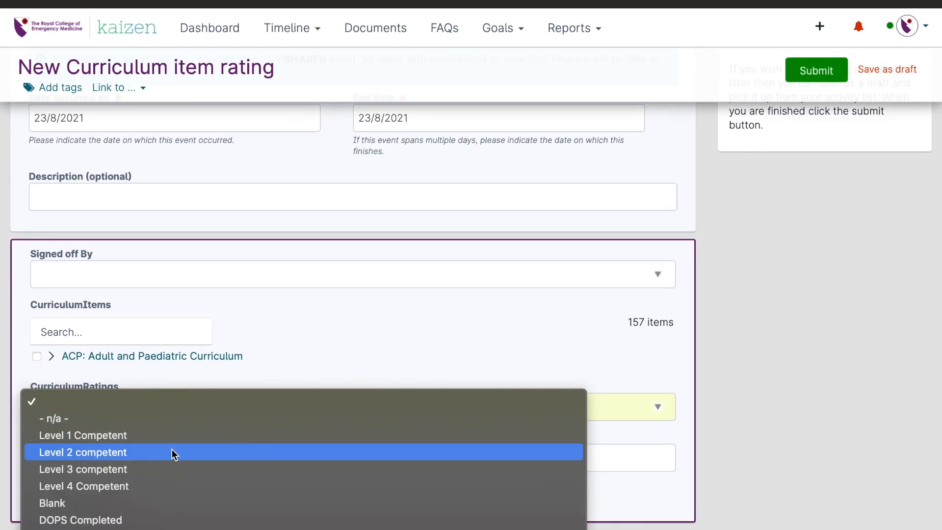
left_click(234, 376)
left_click(236, 404)
scroll(235, 404, "down", 10)
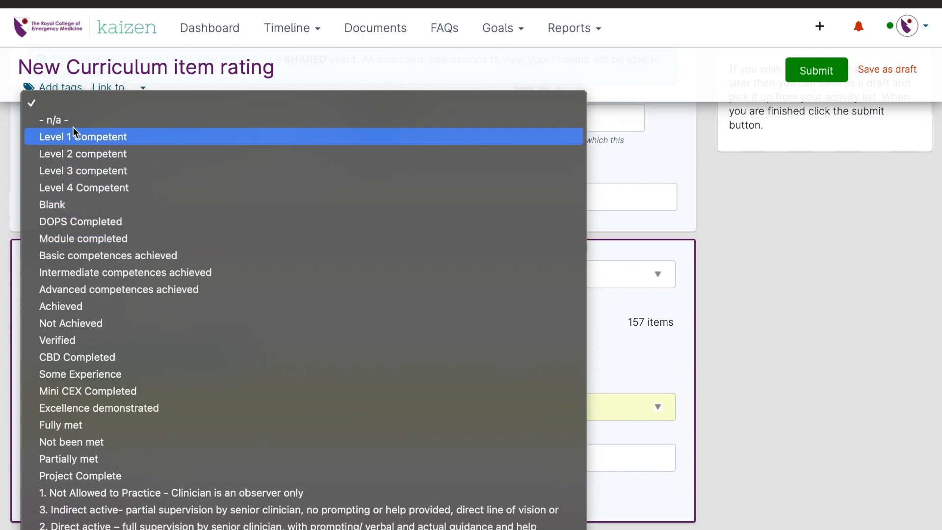
left_click(40, 104)
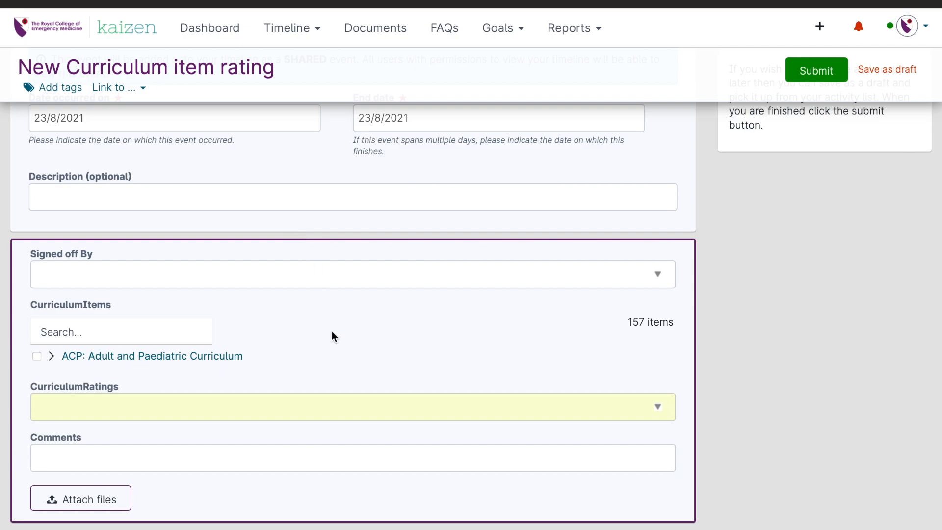
left_click(333, 398)
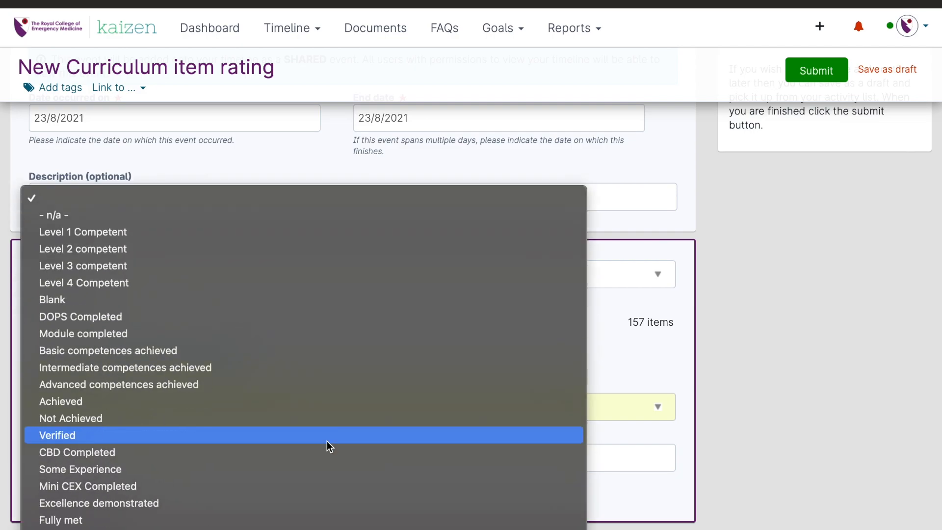
left_click(617, 318)
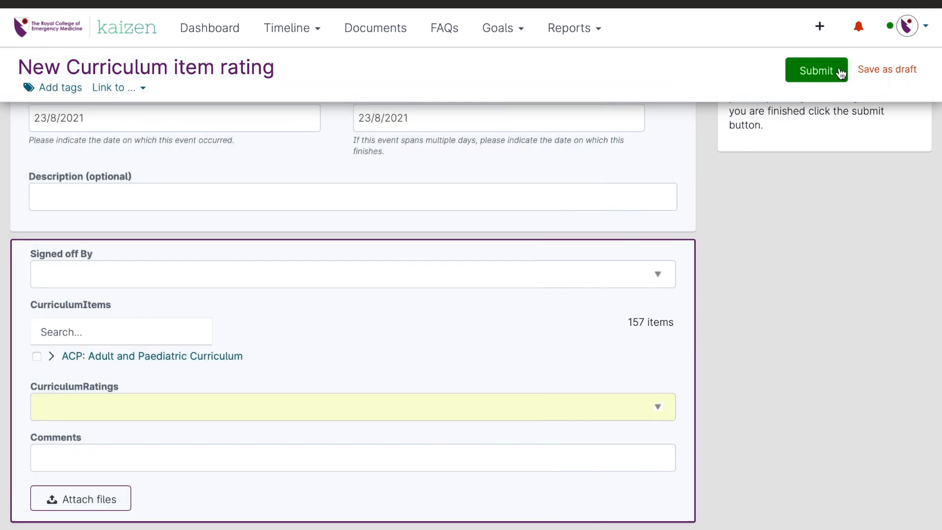
Step: Leave the rating form and open the DOPS: Generic (2015 curriculum) event from the timeline of all events
left_click(837, 72)
left_click(193, 30)
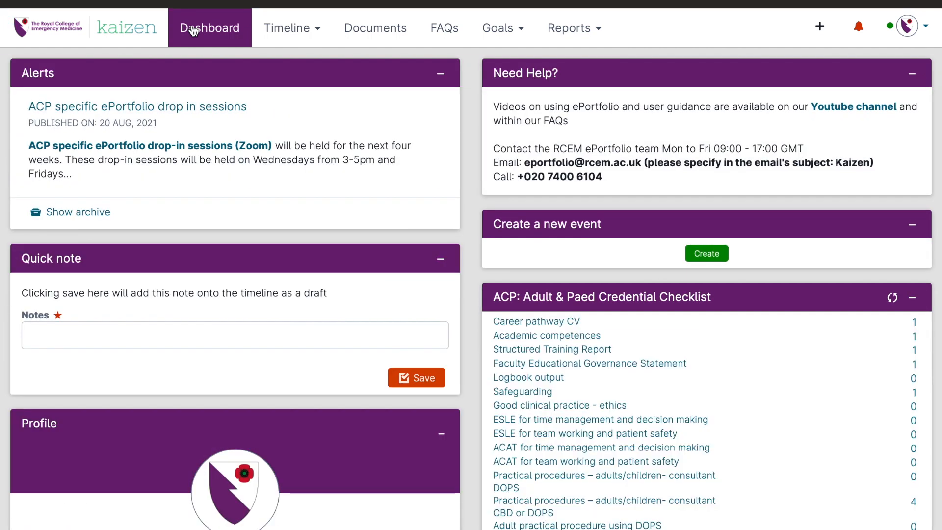
left_click(295, 28)
left_click(305, 64)
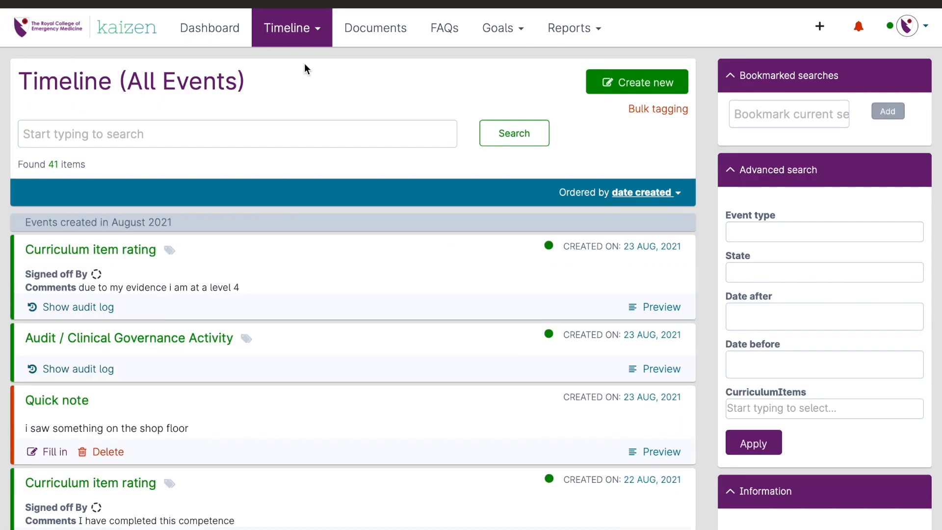
scroll(237, 282, "down", 2)
scroll(237, 282, "down", 8)
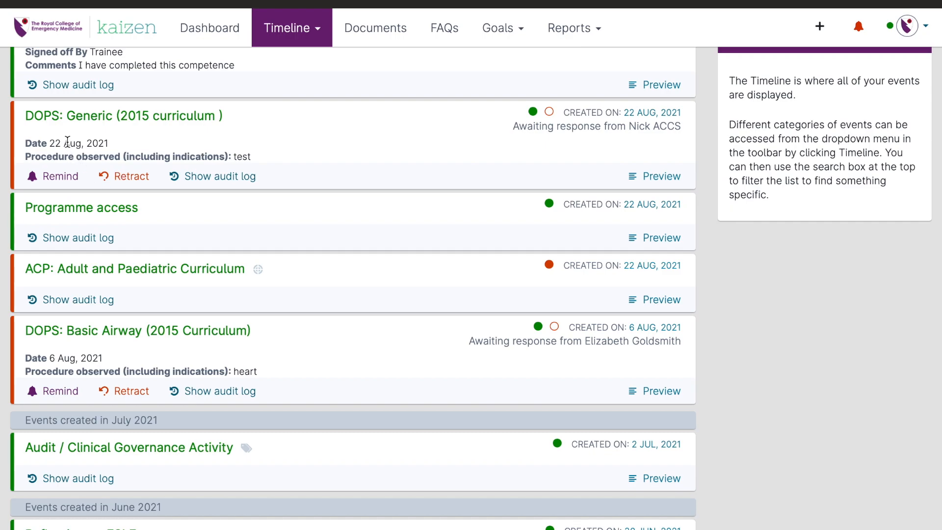
left_click(147, 117)
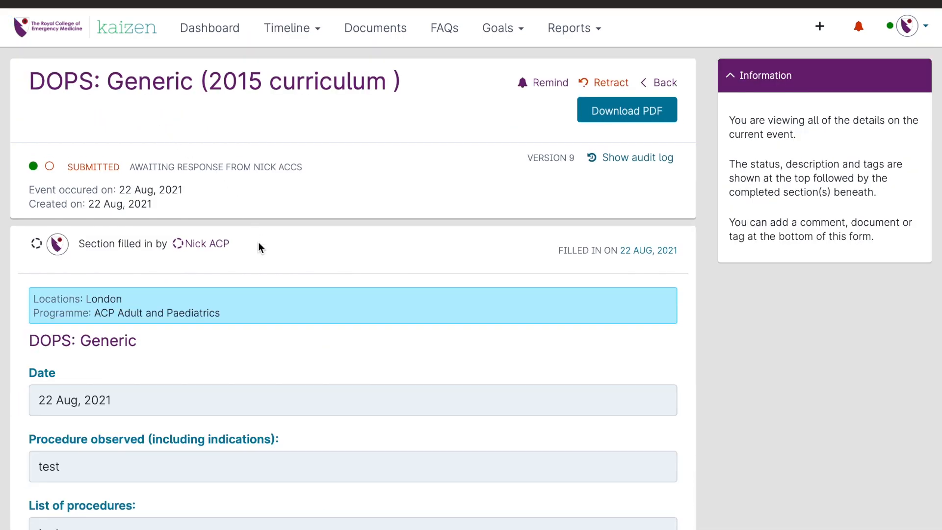
Step: Add the tag CC4 Time management and decision making to the submitted DOPS event and save it
scroll(258, 247, "down", 2)
scroll(259, 247, "down", 5)
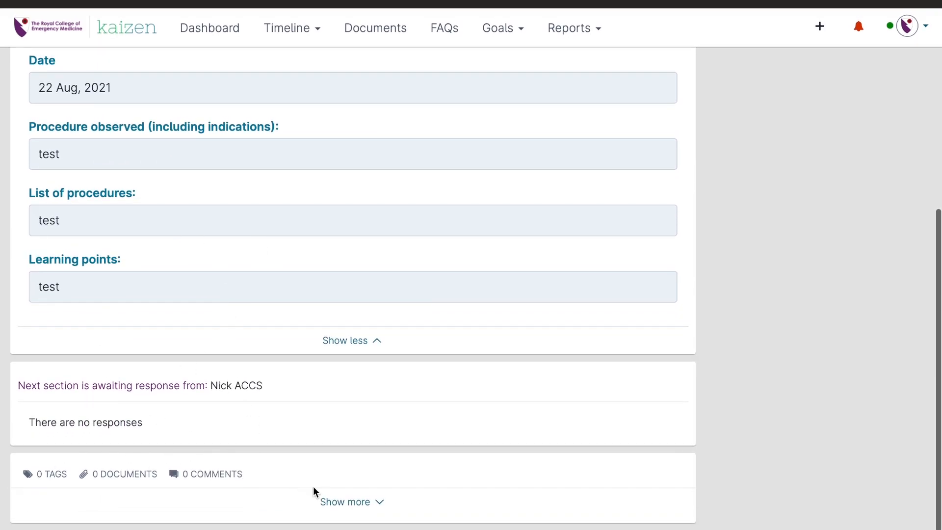
left_click(346, 502)
scroll(346, 477, "down", 3)
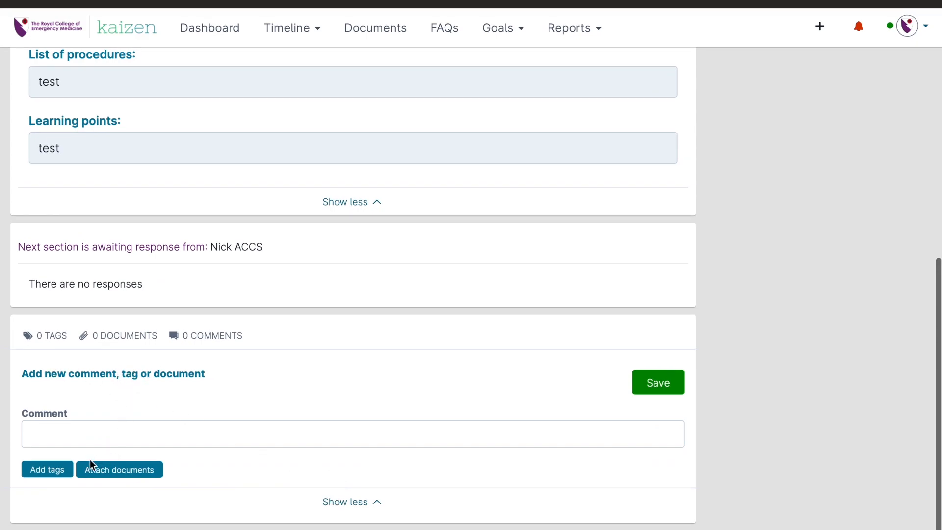
left_click(49, 470)
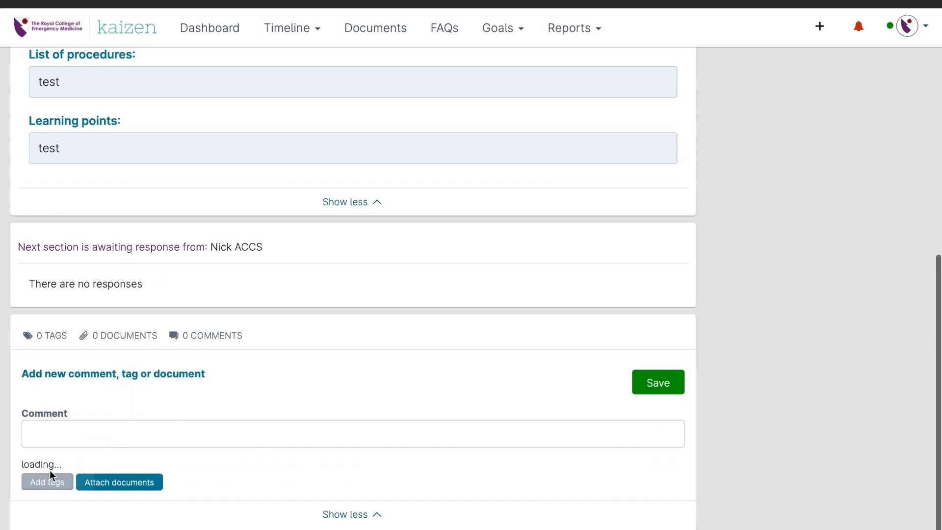
scroll(206, 406, "down", 2)
left_click(119, 407)
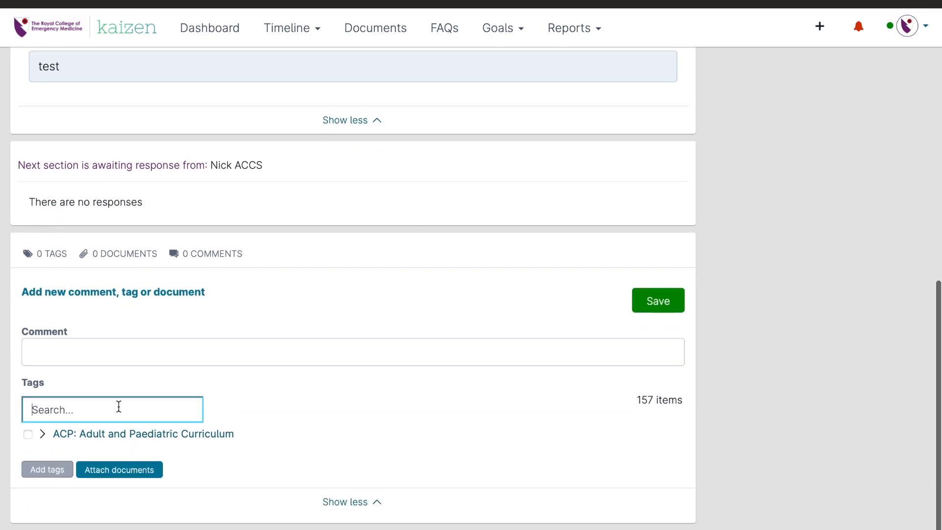
type("cc4")
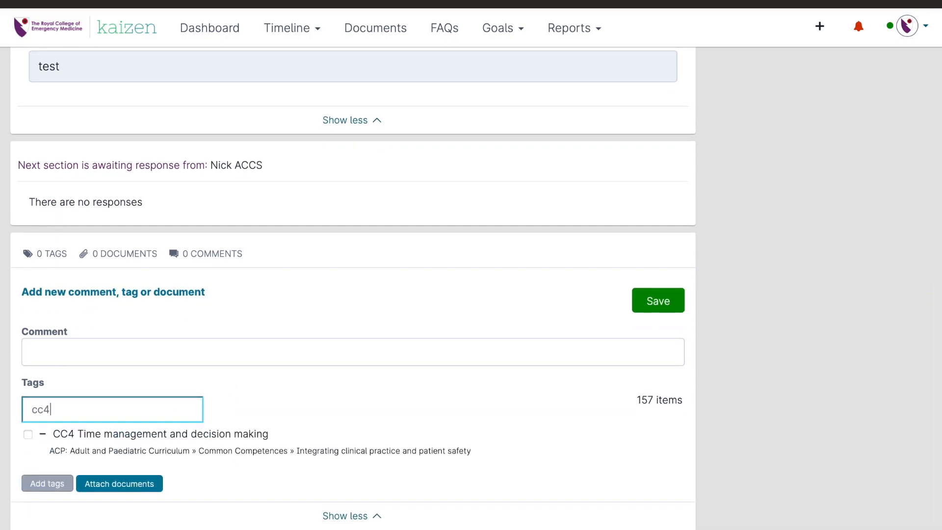
left_click(28, 434)
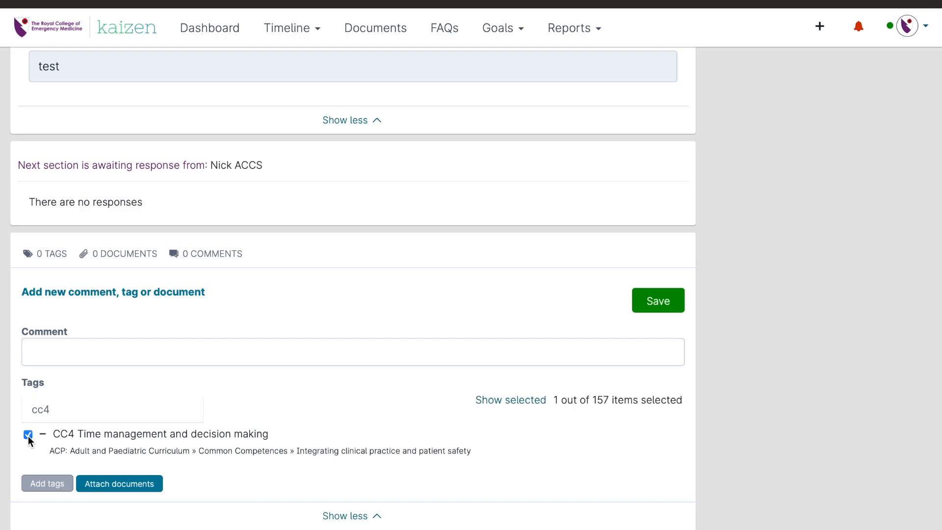
left_click(655, 298)
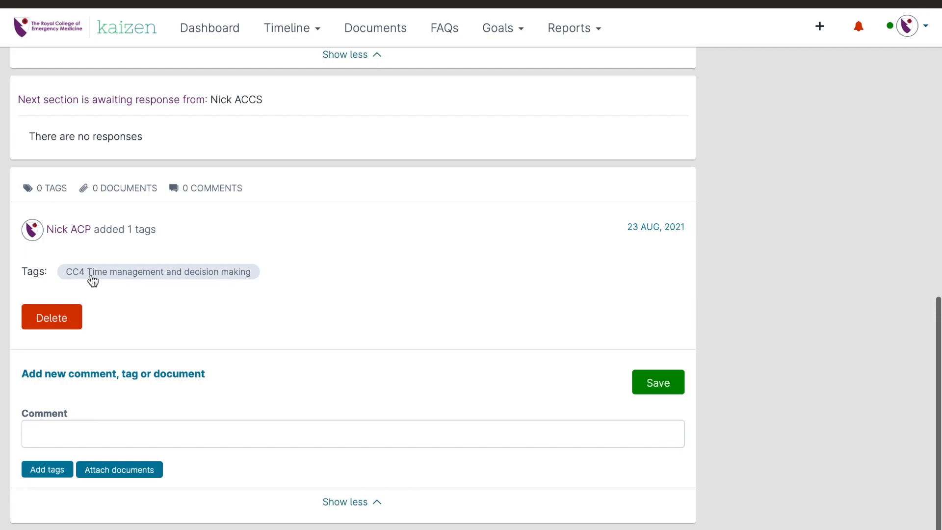
Step: Open the CC4 Time management and decision making goal in the Adult and Paediatric Curriculum
scroll(620, 310, "up", 10)
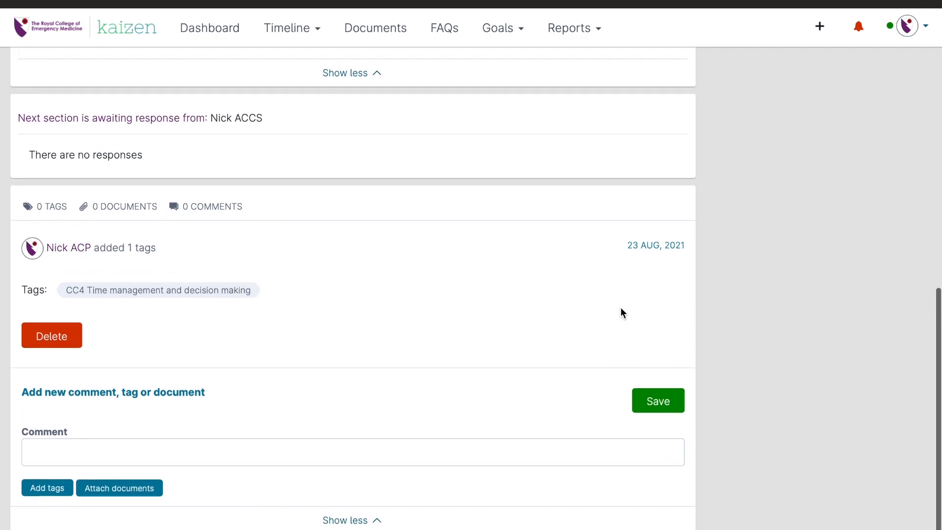
scroll(619, 305, "up", 2)
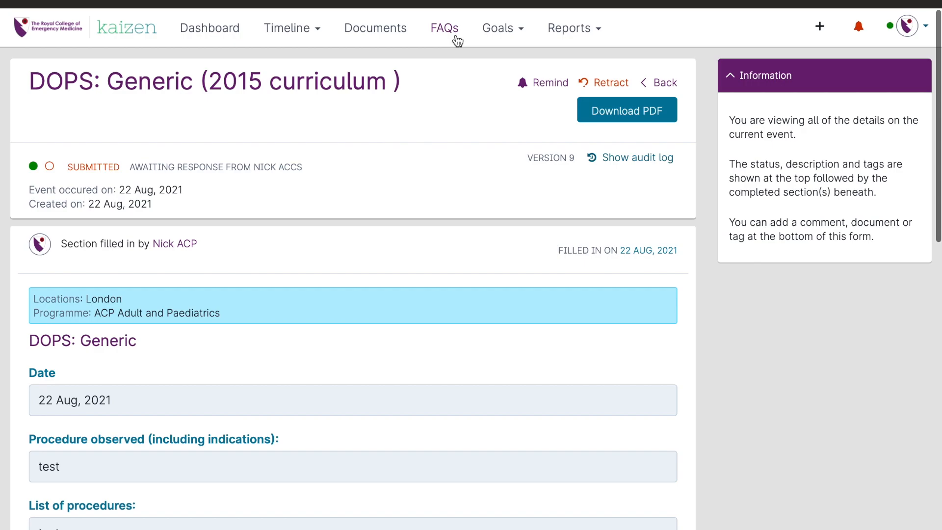
left_click(496, 30)
left_click(503, 95)
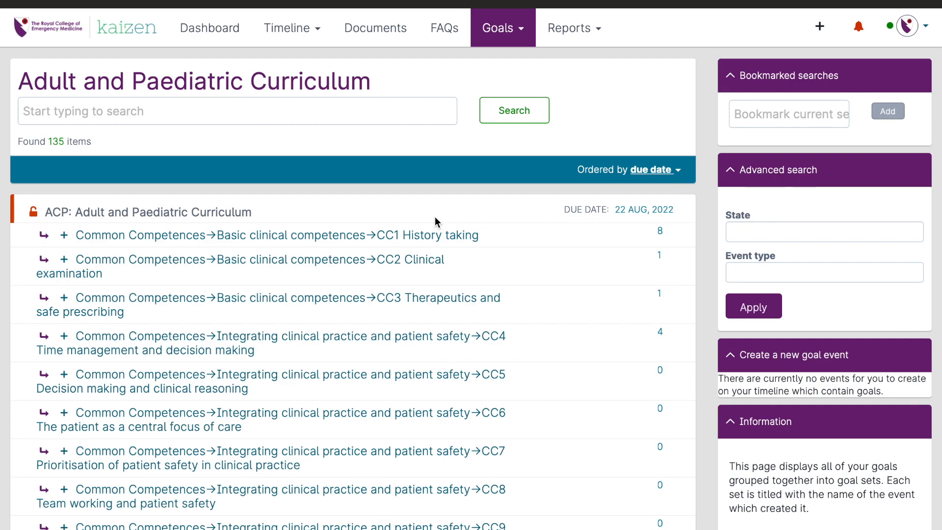
left_click(354, 339)
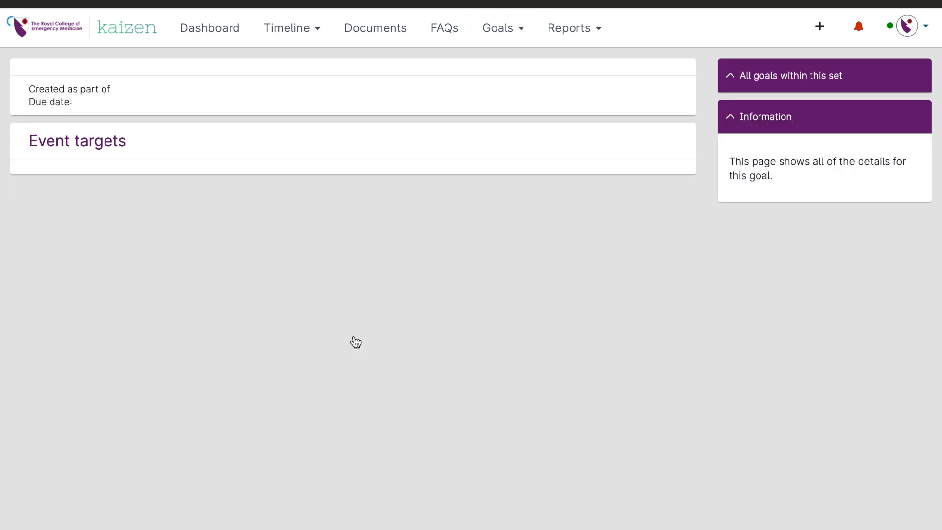
Step: Expand the Evidence target of the CC4 goal, check its linked events for the DOPS, and collapse it again
left_click(333, 448)
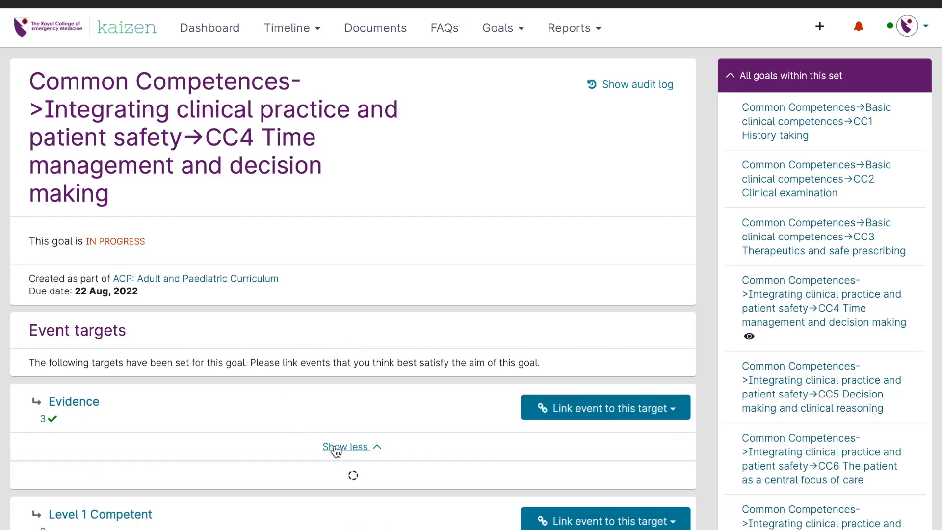
scroll(337, 450, "down", 1)
scroll(337, 449, "down", 5)
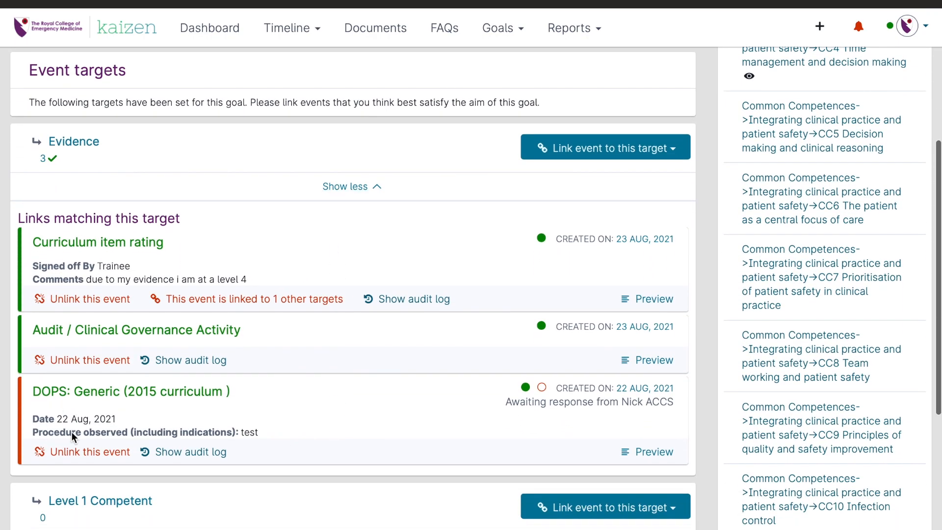
scroll(234, 425, "up", 1)
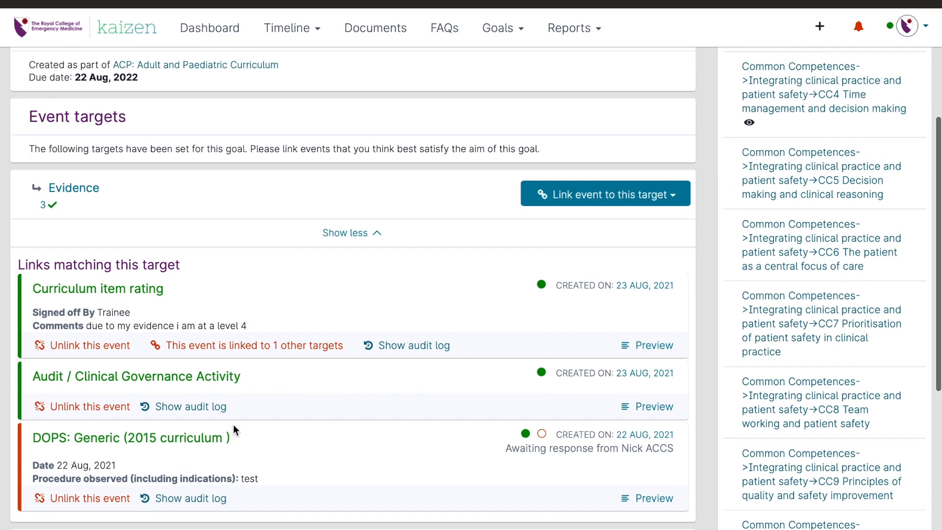
left_click(348, 236)
scroll(349, 237, "up", 1)
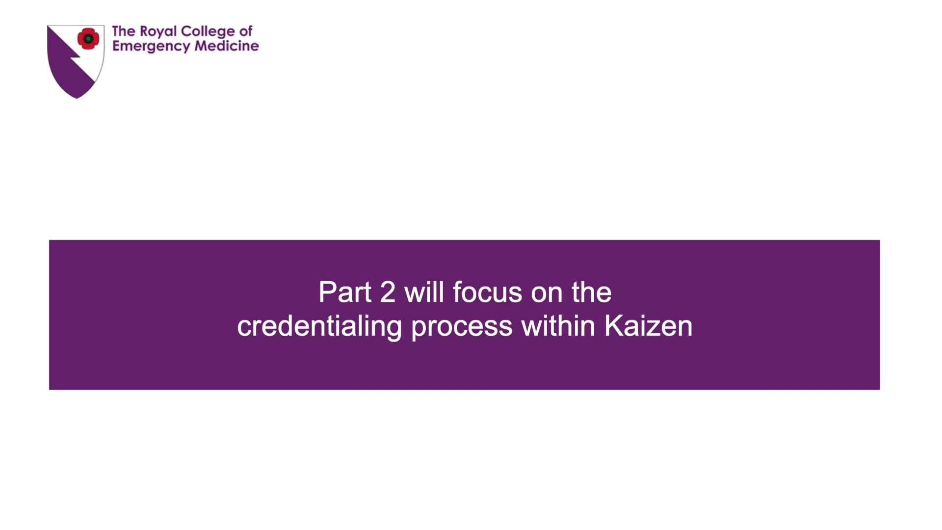